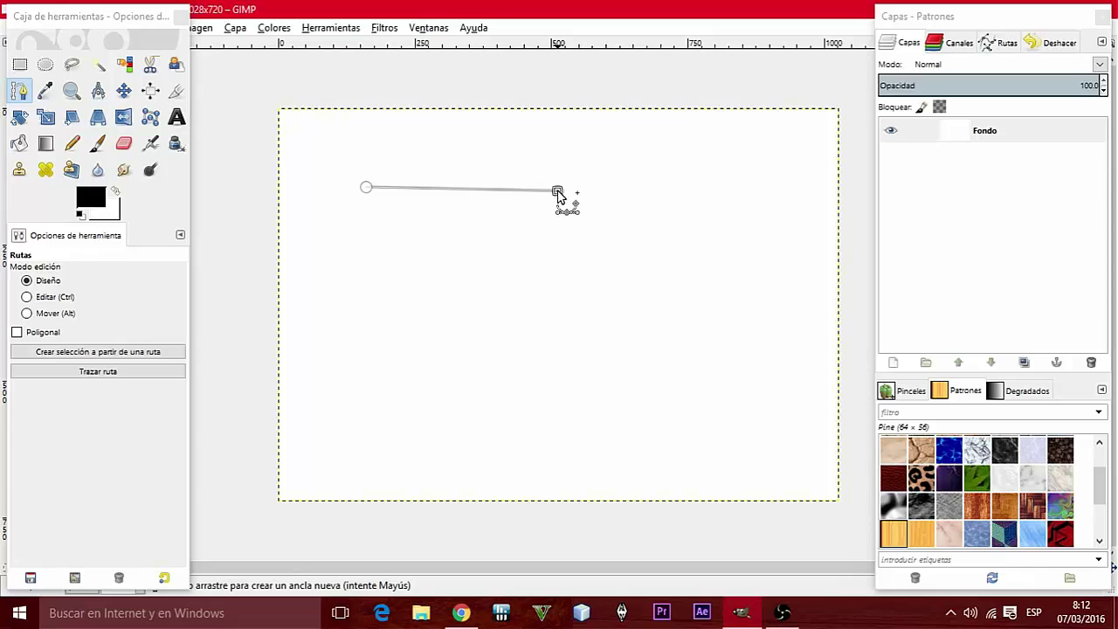
Step: Bend the path between its two anchors, extend it with a third anchor into an S-curve, and select it in the paths list
{"action": "left_click_drag", "start_coordinate": [557, 193], "coordinate": [518, 109]}
{"action": "left_click_drag", "start_coordinate": [699, 162], "coordinate": [564, 159]}
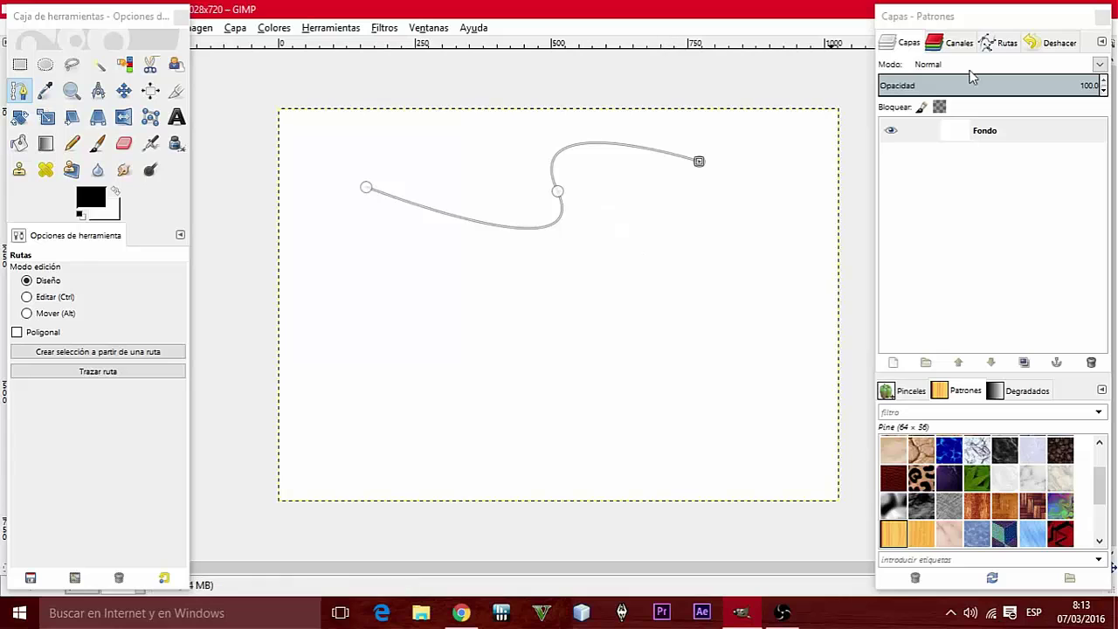
{"action": "left_click", "coordinate": [1002, 46]}
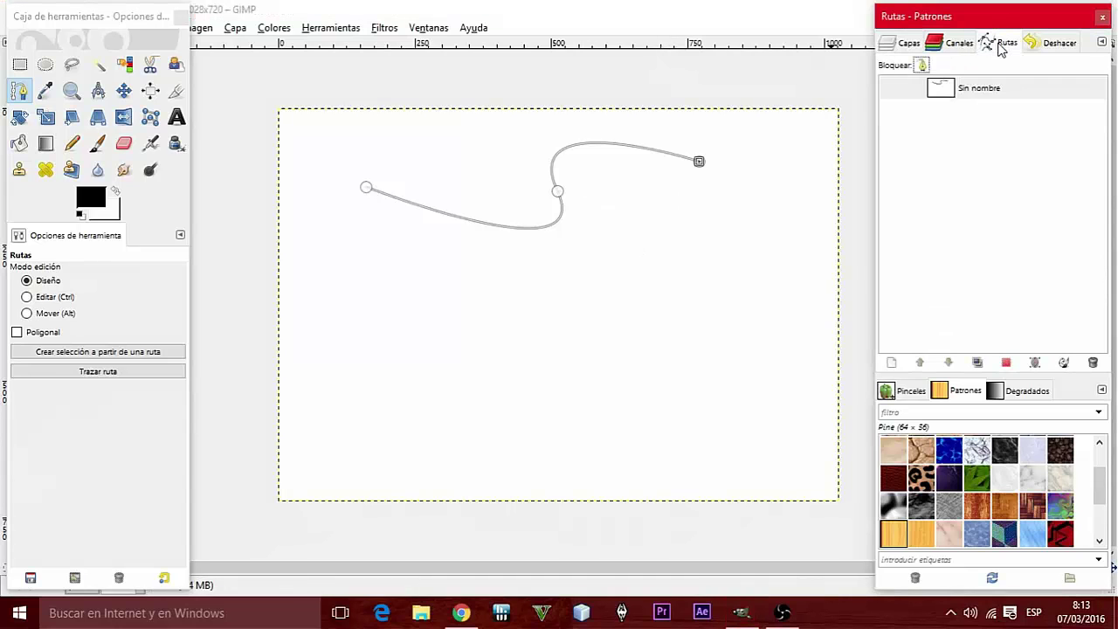
{"action": "left_click", "coordinate": [899, 94]}
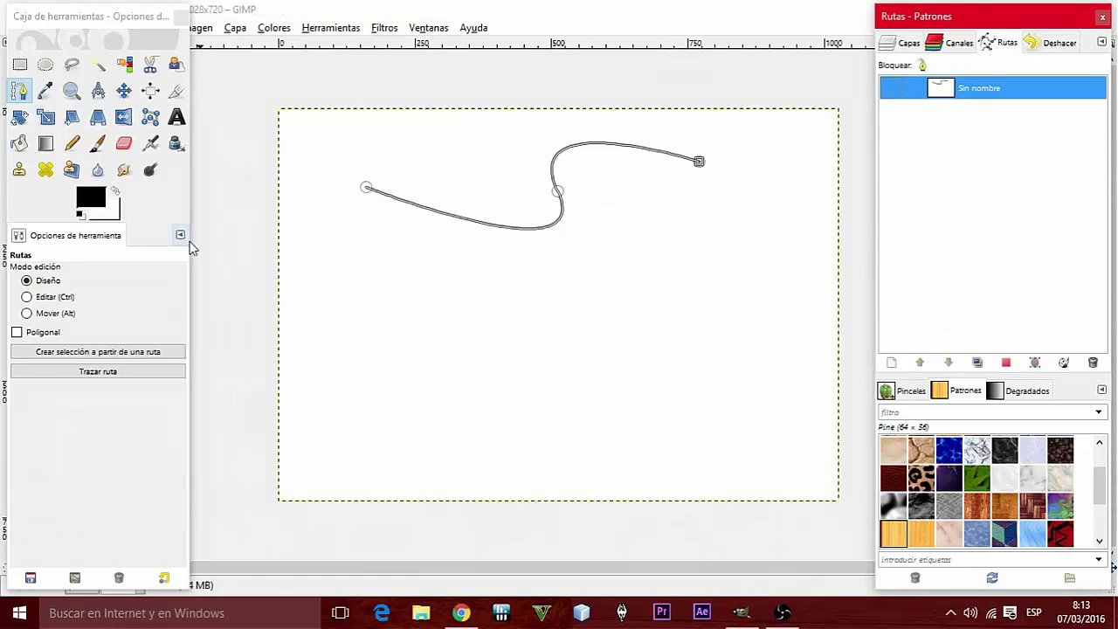
Step: Activate the Paintbrush tool and choose the 2. Star brush, with the brush list displayed as a grid
{"action": "left_click", "coordinate": [98, 147]}
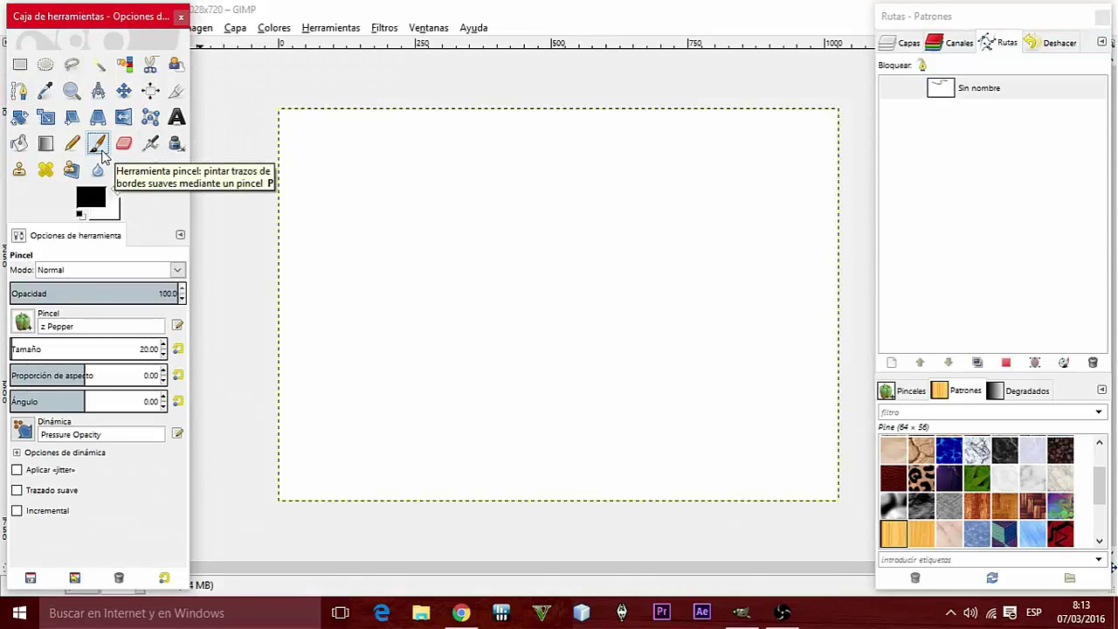
{"action": "left_click", "coordinate": [23, 323]}
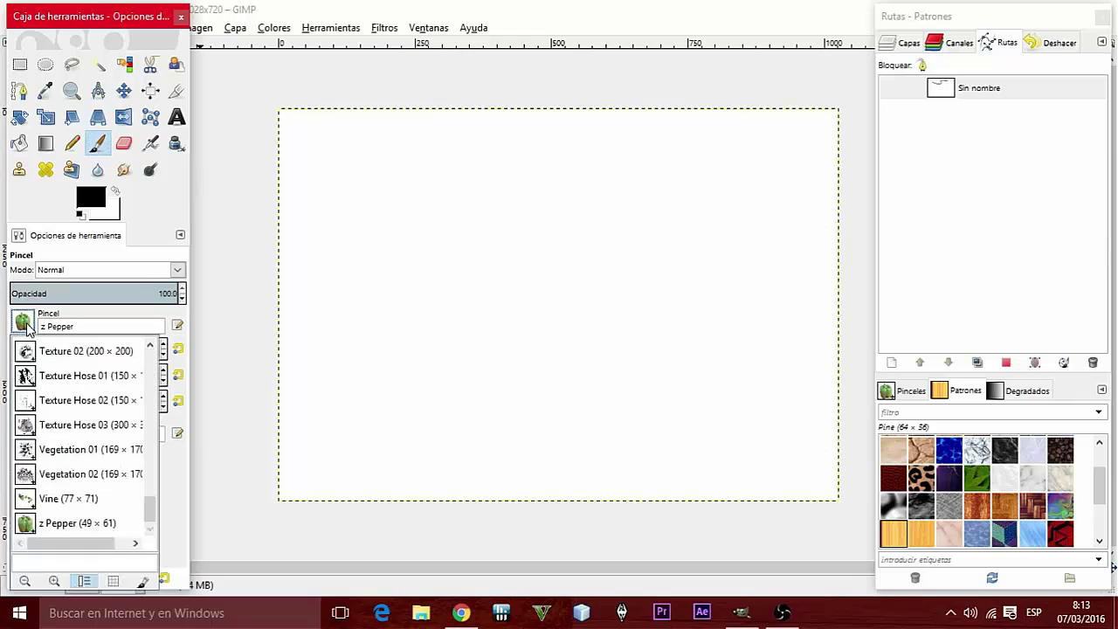
{"action": "left_click", "coordinate": [112, 581]}
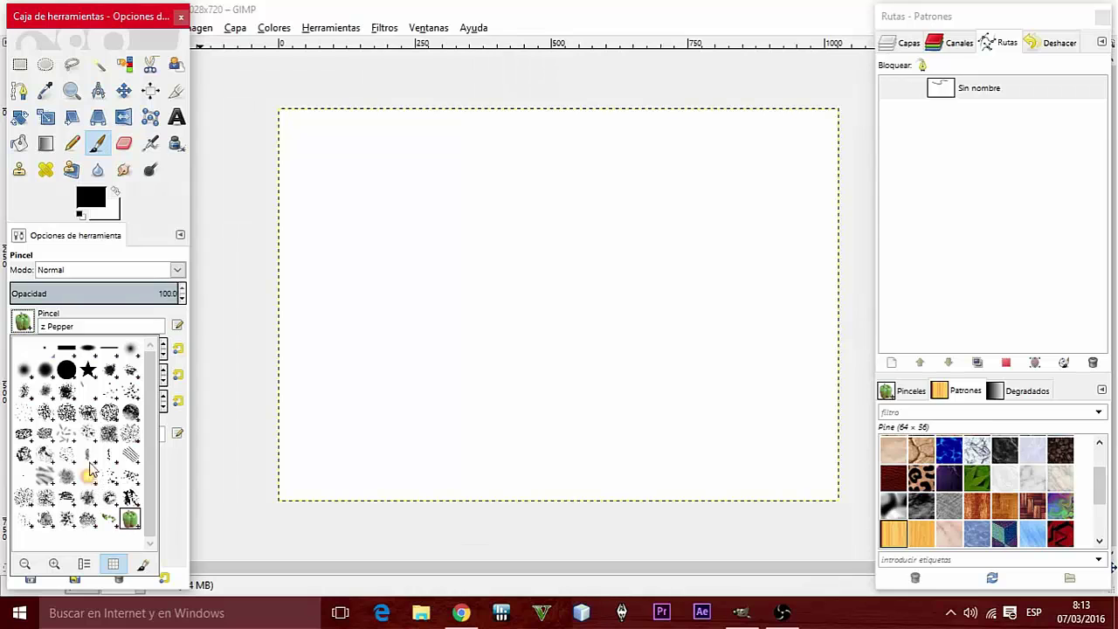
{"action": "double_click", "coordinate": [87, 370]}
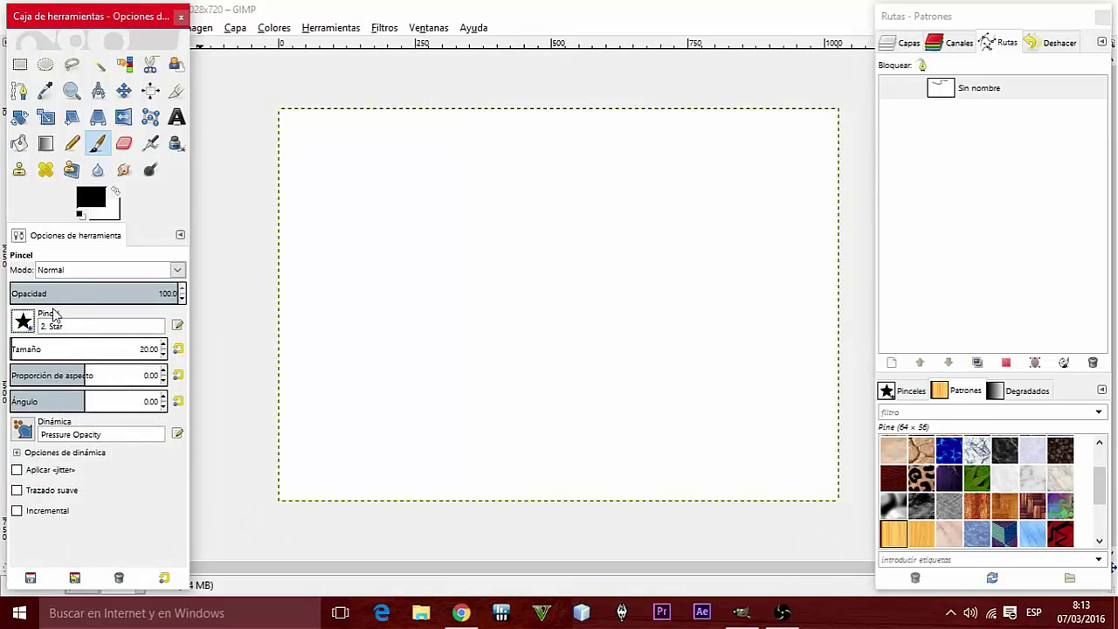
Step: Set the foreground colour to the red d01616
{"action": "left_click", "coordinate": [86, 206]}
{"action": "left_click", "coordinate": [116, 222]}
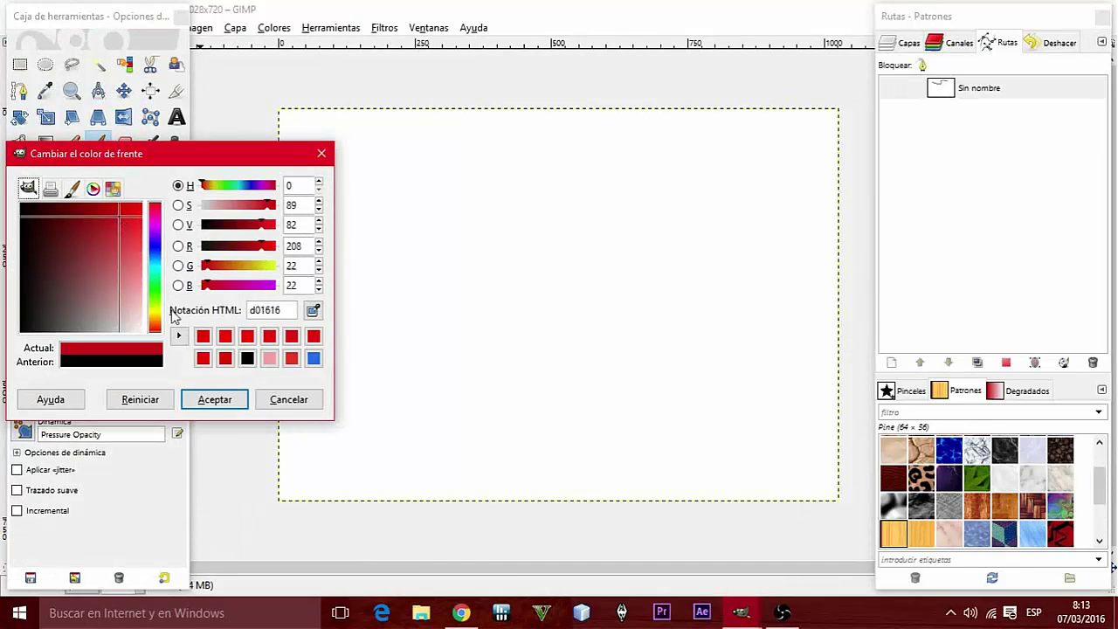
{"action": "left_click", "coordinate": [213, 400]}
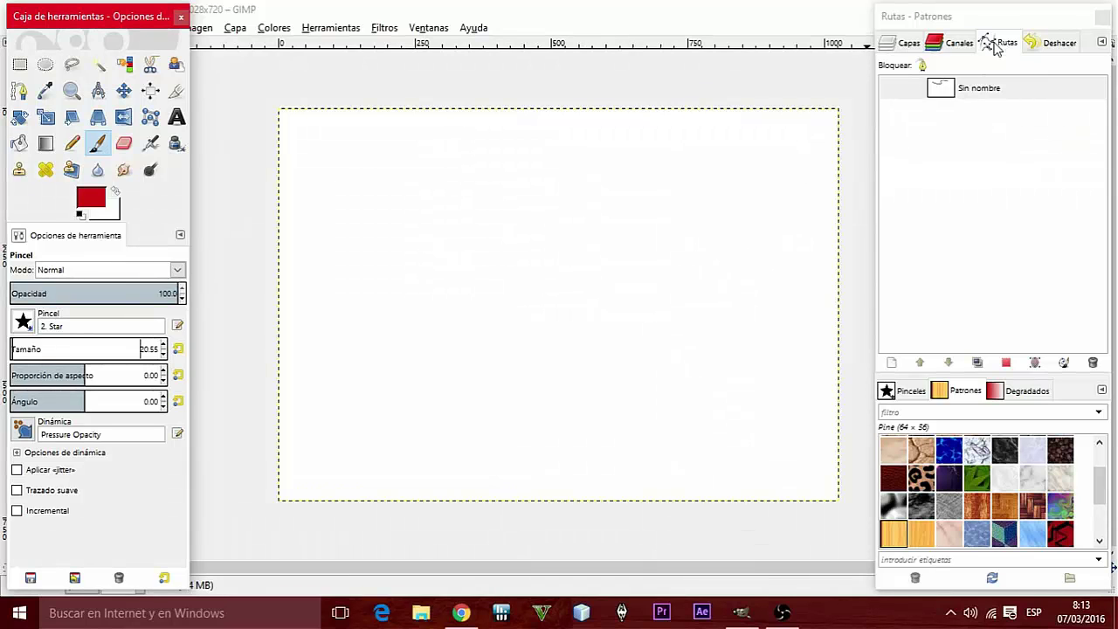
Step: Make the S-curve path visible on the canvas and reactivate it with the Paths tool
{"action": "left_click", "coordinate": [891, 87]}
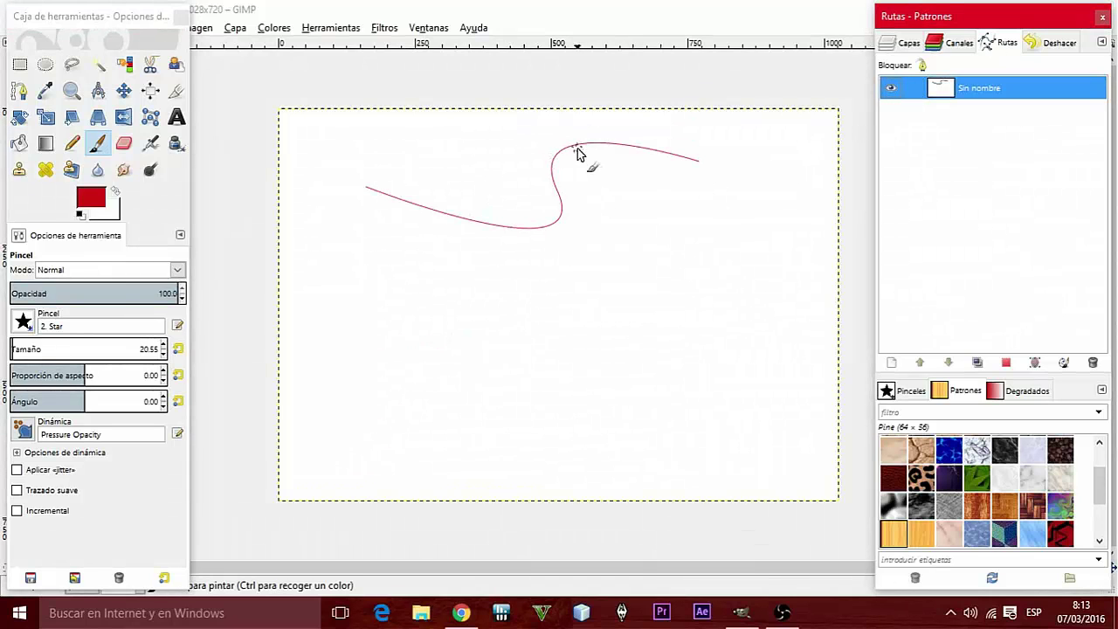
{"action": "left_click", "coordinate": [20, 91]}
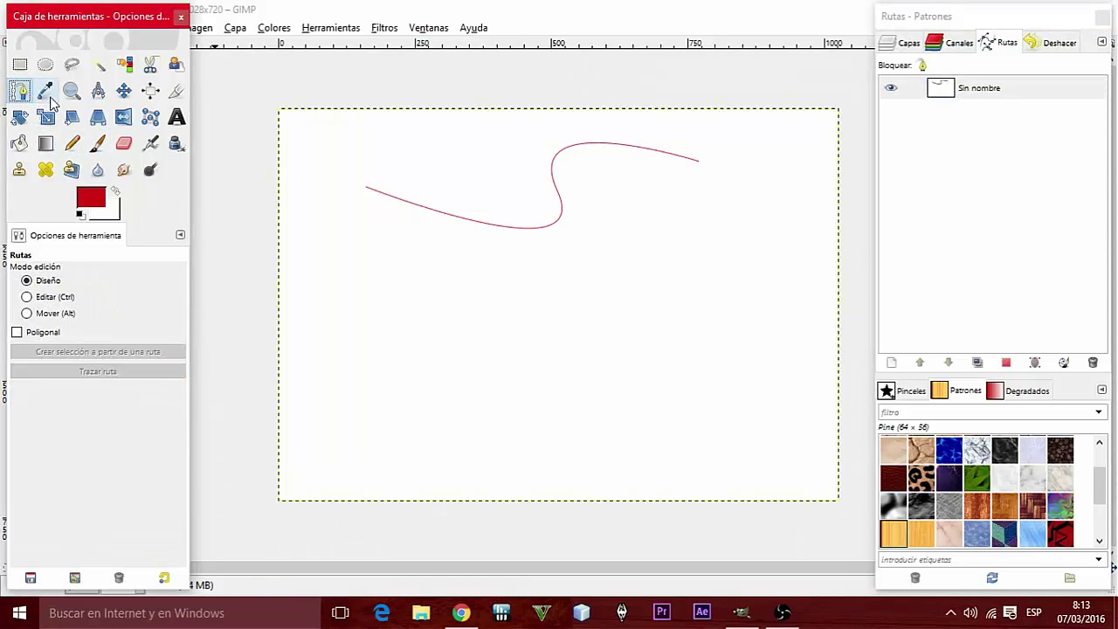
{"action": "left_click", "coordinate": [561, 210]}
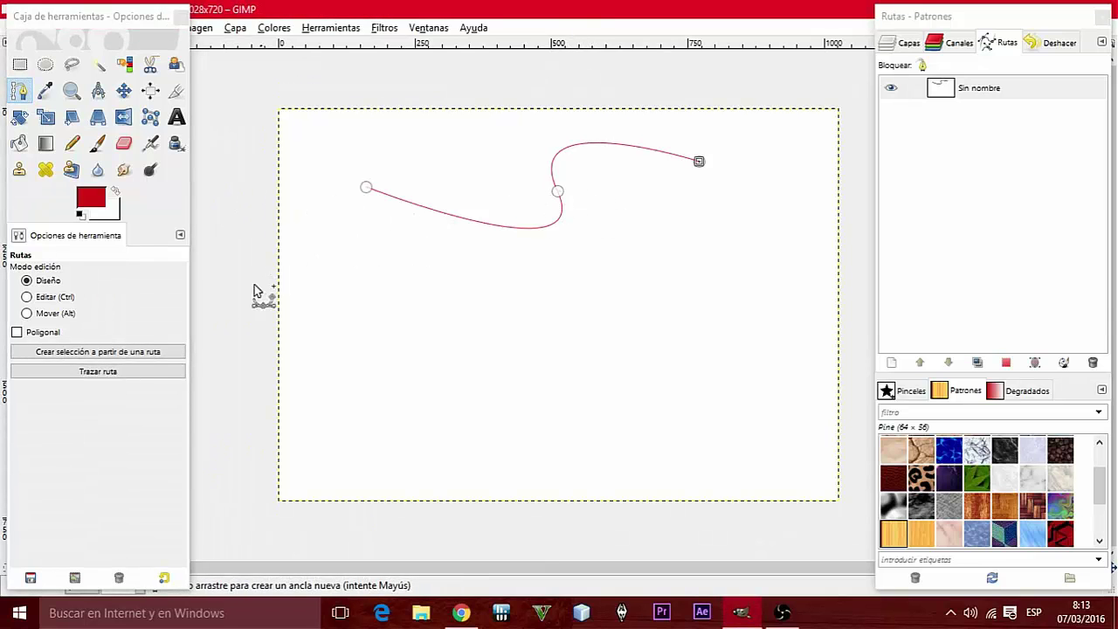
Step: Stroke the S-curve path using the Paintbrush (Pincel) as the paint tool and inspect the star-shaped stroke up close
{"action": "left_click", "coordinate": [112, 374]}
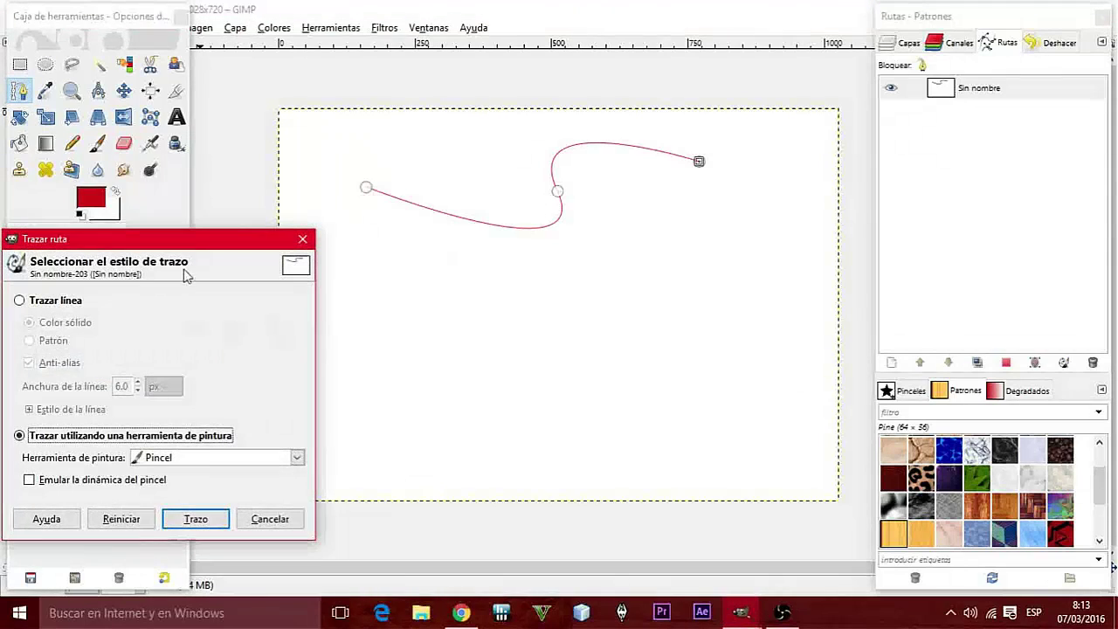
{"action": "left_click_drag", "start_coordinate": [193, 237], "coordinate": [352, 165]}
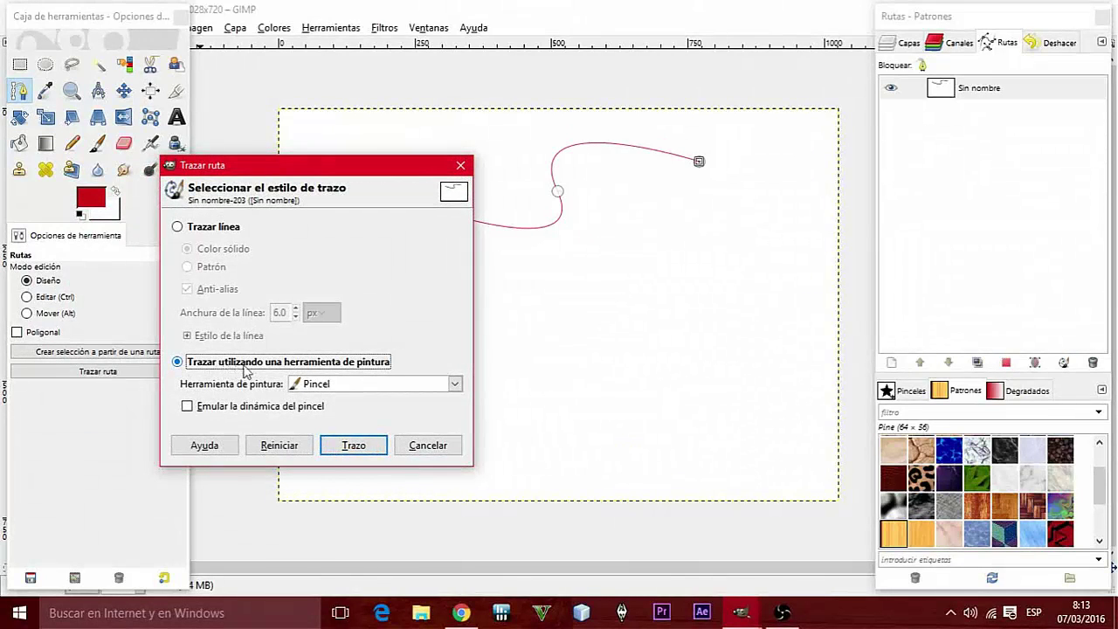
{"action": "left_click", "coordinate": [455, 386]}
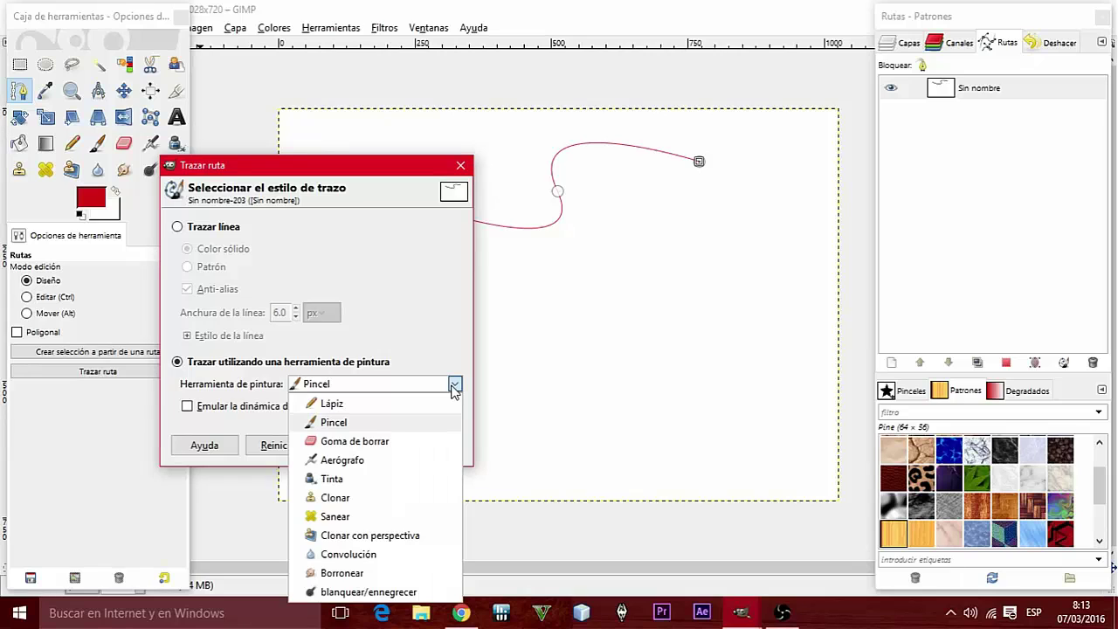
{"action": "left_click", "coordinate": [363, 427]}
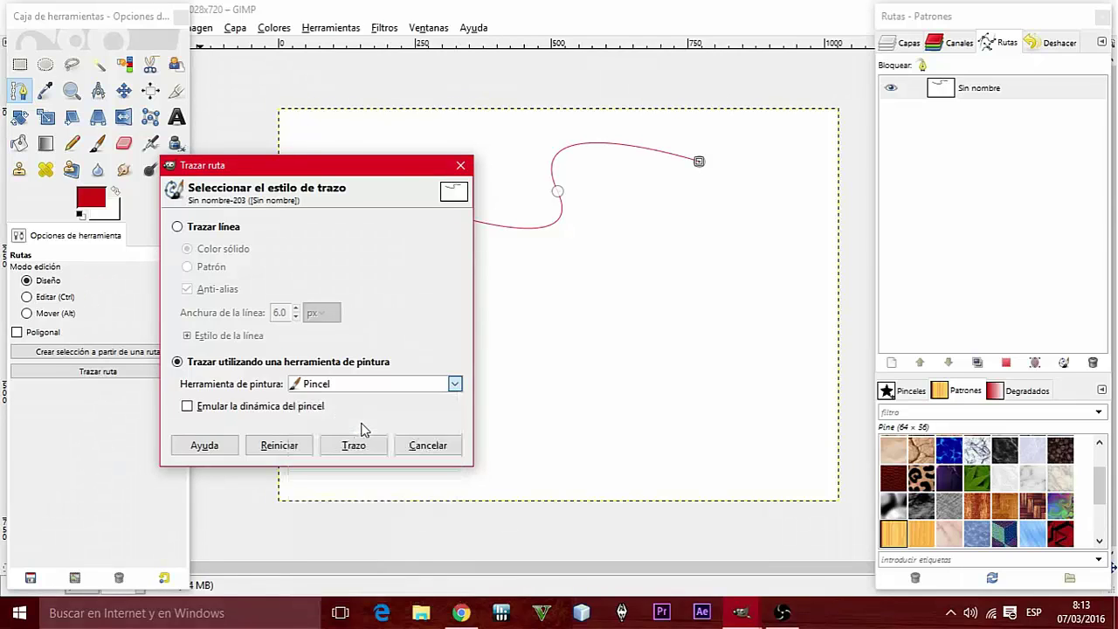
{"action": "left_click", "coordinate": [363, 446]}
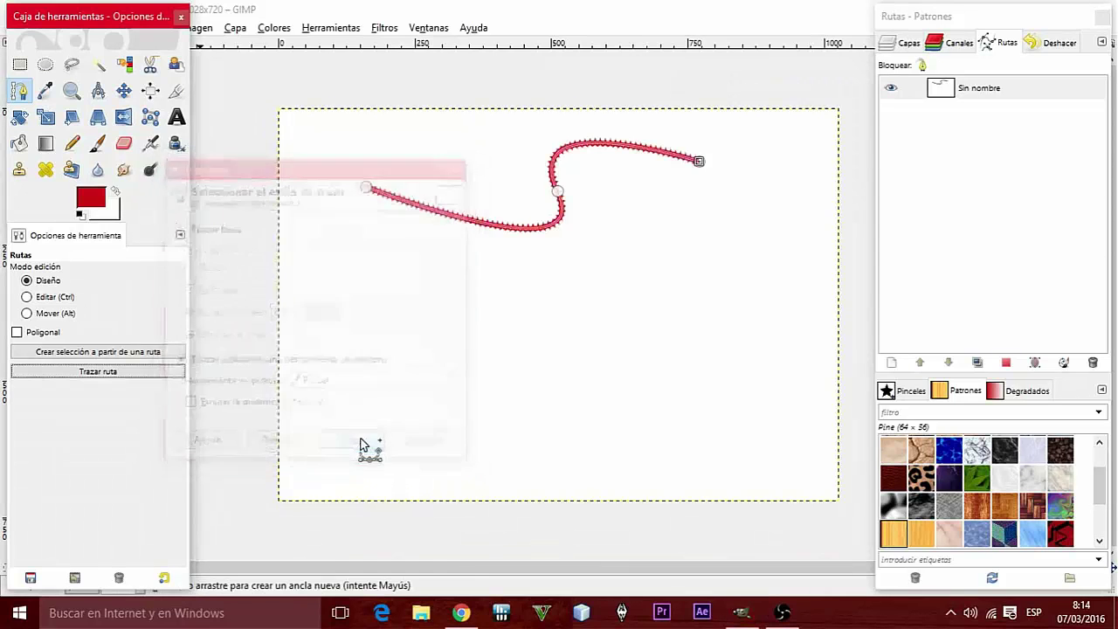
{"action": "scroll", "coordinate": [557, 192], "scroll_direction": "up", "scroll_amount": 4}
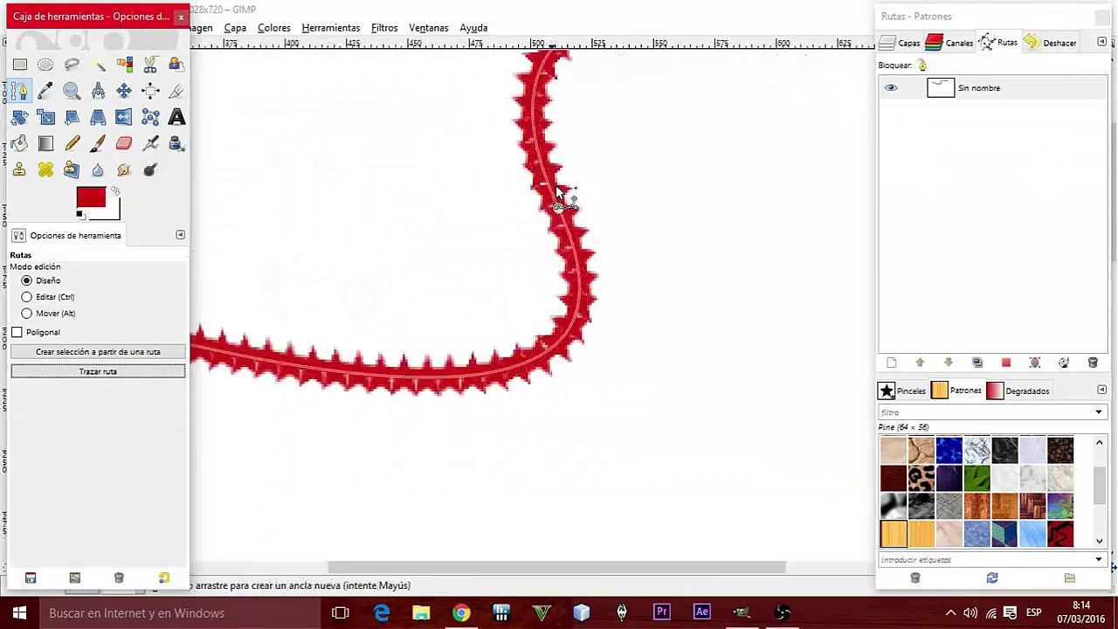
{"action": "scroll", "coordinate": [556, 193], "scroll_direction": "down", "scroll_amount": 3}
{"action": "scroll", "coordinate": [557, 193], "scroll_direction": "down", "scroll_amount": 1}
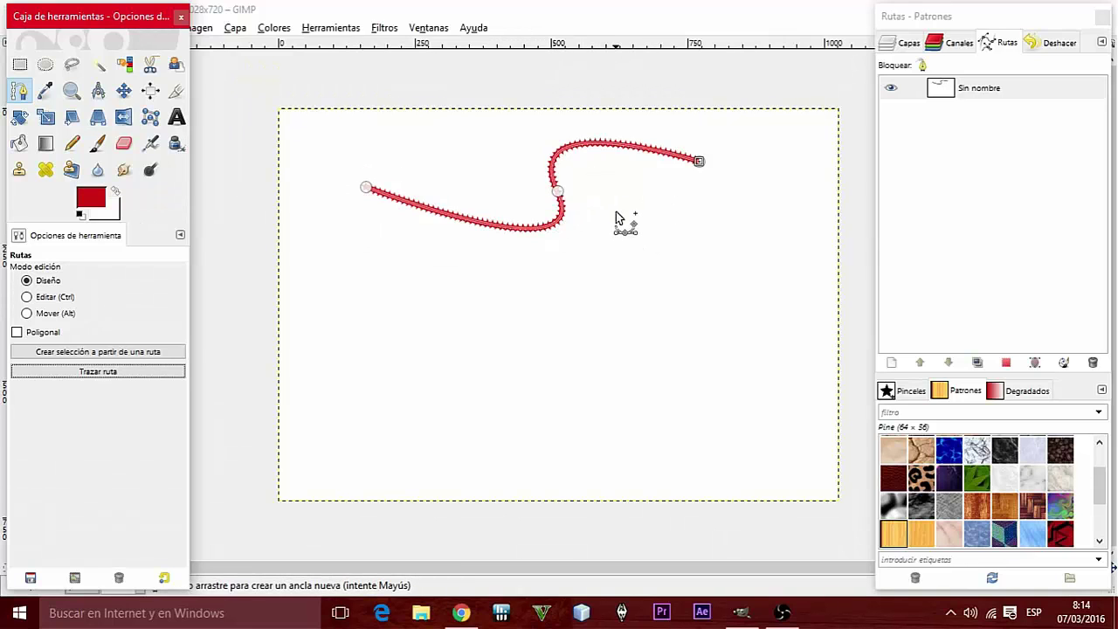
Step: Hide the path, return to the layers, and erase along the left part of the red star stroke with the Eraser
{"action": "left_click", "coordinate": [893, 91]}
{"action": "left_click", "coordinate": [905, 44]}
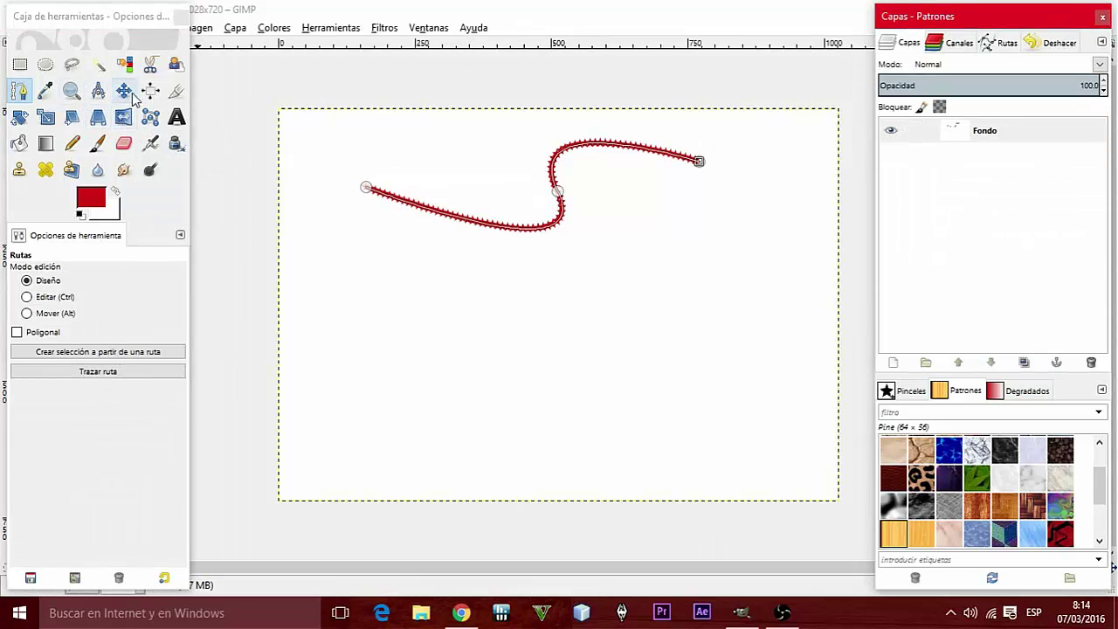
{"action": "left_click", "coordinate": [98, 65]}
{"action": "left_click", "coordinate": [124, 143]}
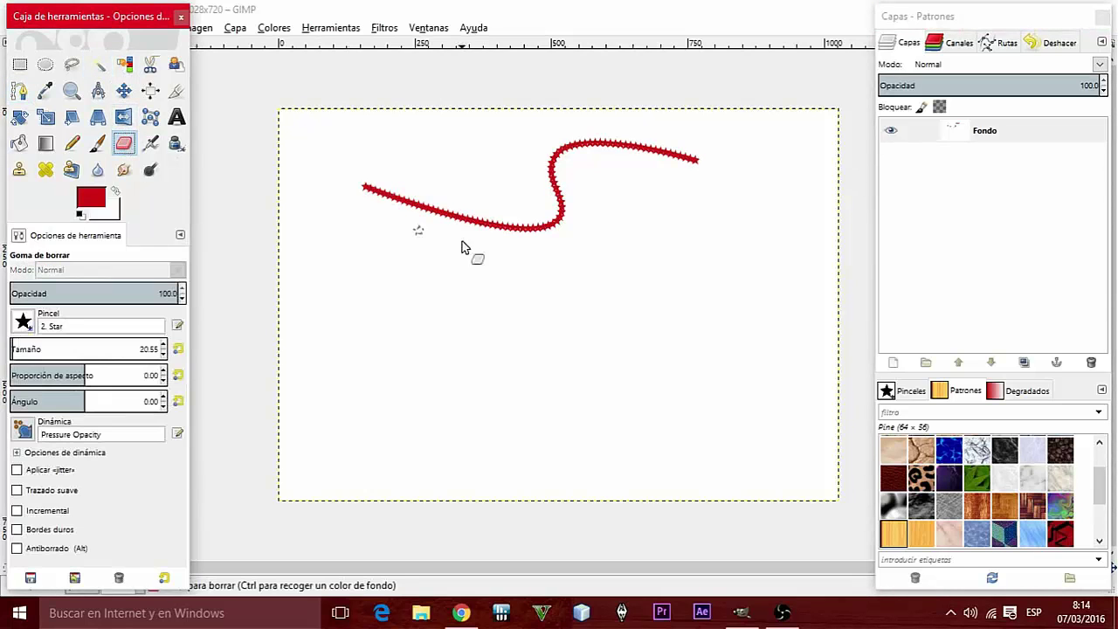
{"action": "mouse_move", "coordinate": [466, 220]}
{"action": "left_mouse_down"}
{"action": "mouse_move", "coordinate": [418, 221]}
{"action": "mouse_move", "coordinate": [448, 215]}
{"action": "mouse_move", "coordinate": [367, 187]}
{"action": "left_mouse_up"}
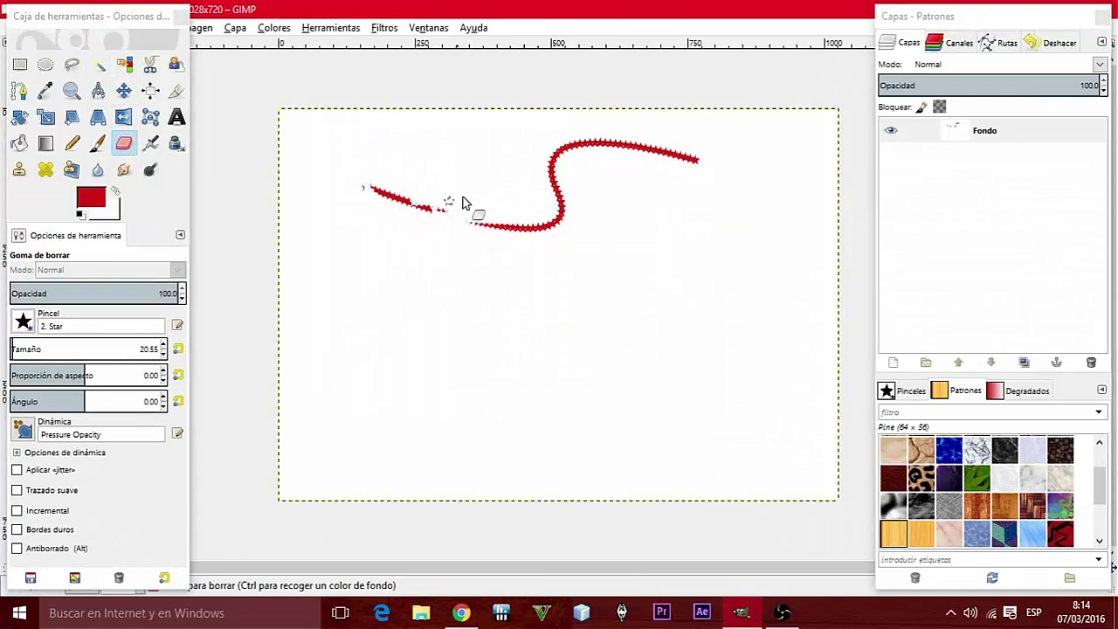
Step: Undo the erasing and the red star stroke made along the path
{"action": "key", "text": "ctrl+z"}
{"action": "key", "text": "ctrl+z"}
{"action": "key", "text": "ctrl+z"}
{"action": "key", "text": "ctrl+z"}
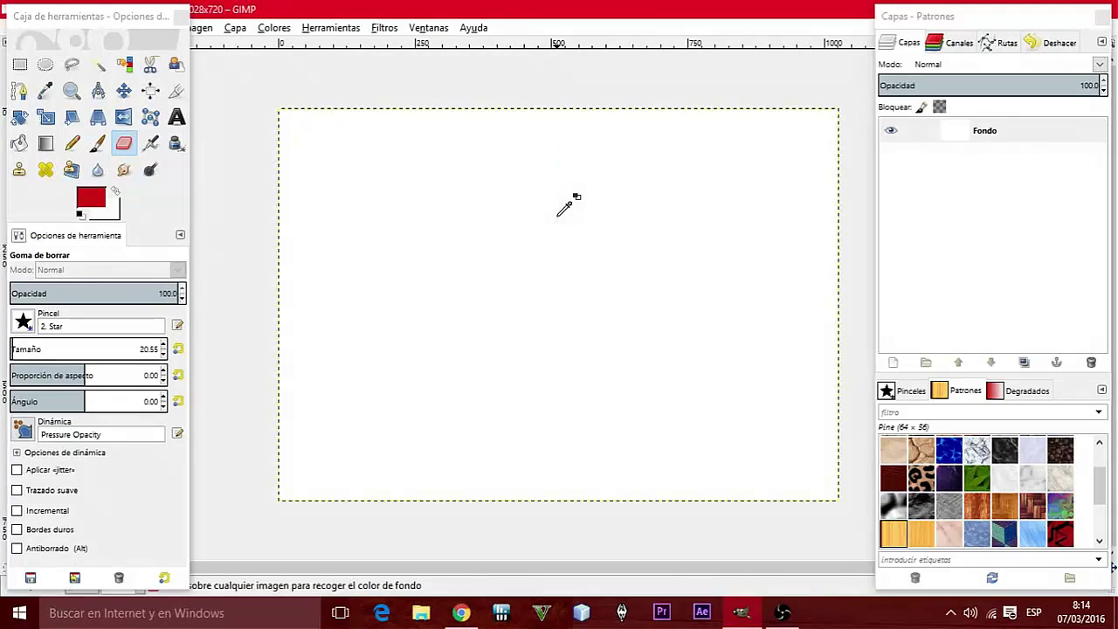
Step: With the Paths tool, draw a two-anchor segment in the canvas's upper left area and bend it upward into an arch
{"action": "left_click", "coordinate": [19, 91]}
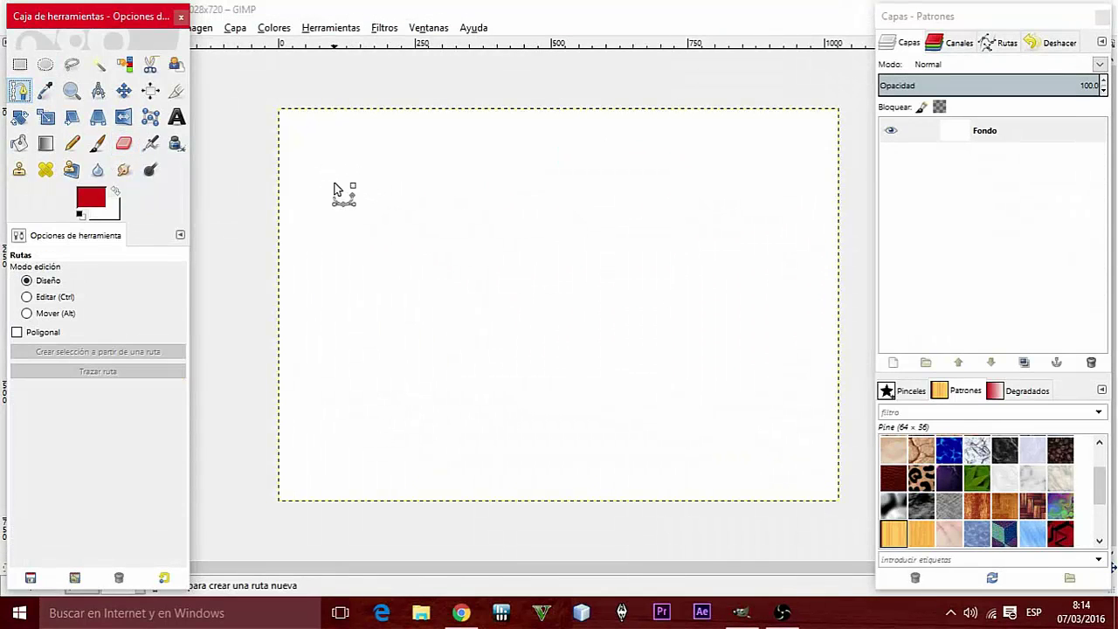
{"action": "left_click", "coordinate": [334, 182]}
{"action": "left_click", "coordinate": [472, 182]}
{"action": "mouse_move", "coordinate": [437, 182]}
{"action": "left_mouse_down"}
{"action": "mouse_move", "coordinate": [430, 164]}
{"action": "mouse_move", "coordinate": [441, 167]}
{"action": "left_mouse_up"}
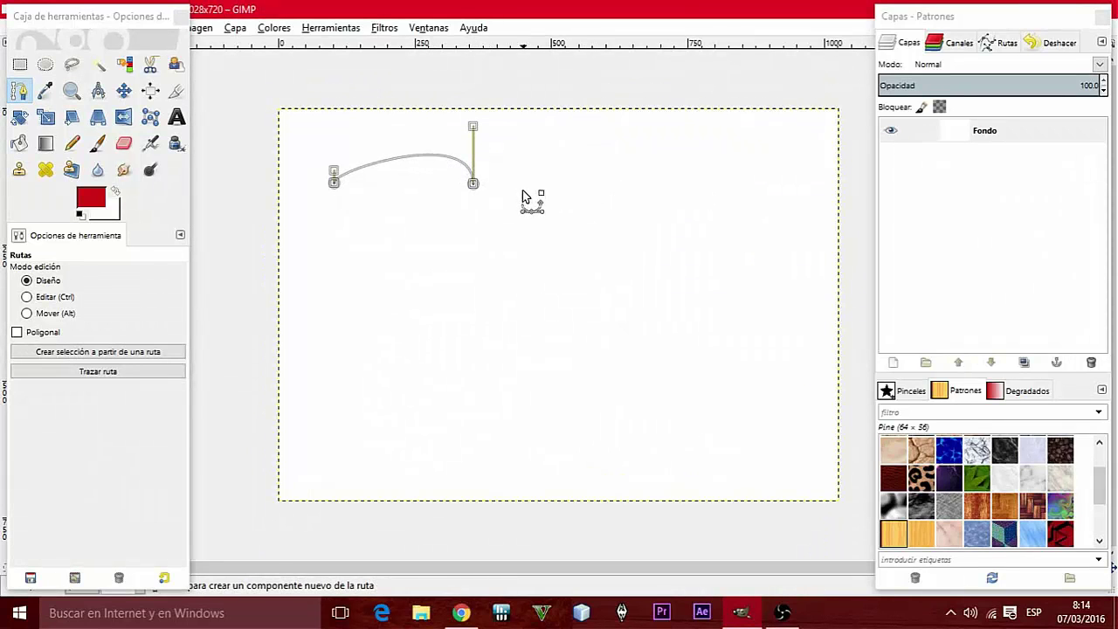
Step: Add a separate two-anchor path component to the right of the first arch and bend it upward into a matching arch
{"action": "left_click", "coordinate": [522, 185], "text": "shift"}
{"action": "left_click", "coordinate": [677, 186]}
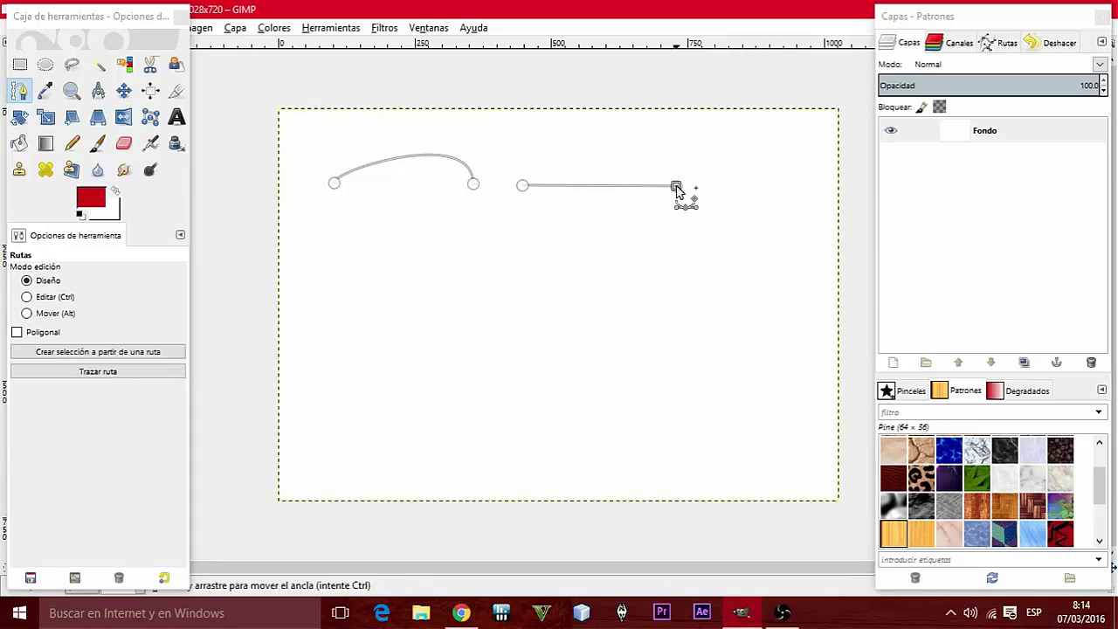
{"action": "left_click_drag", "start_coordinate": [615, 186], "coordinate": [615, 164]}
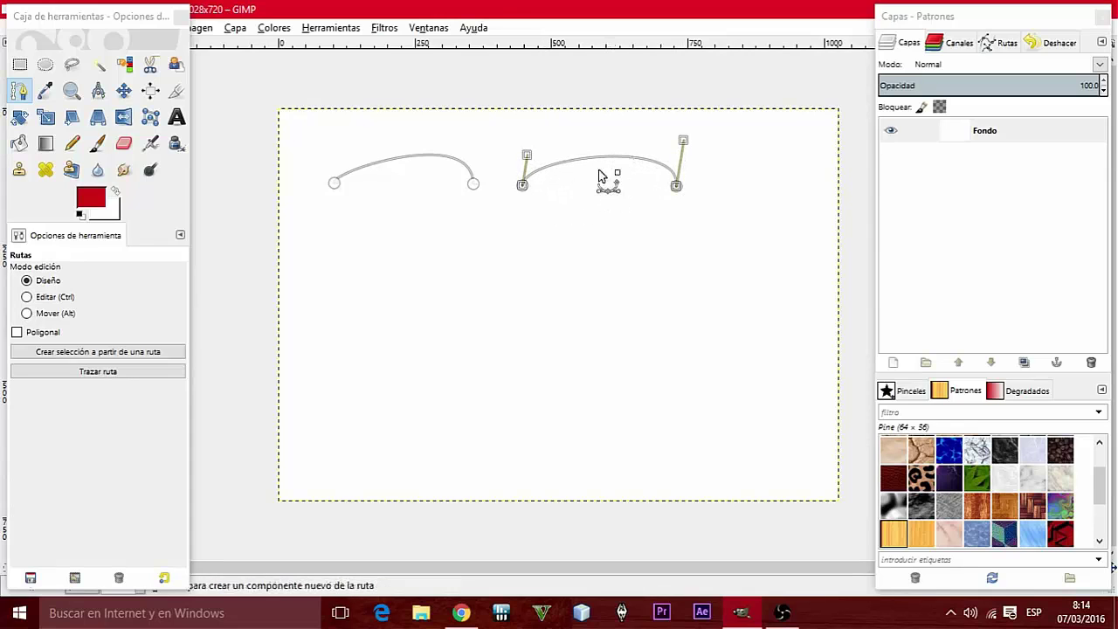
Step: Add a third separate path component just below the first arch and curve it upward
{"action": "left_click", "coordinate": [332, 227], "text": "shift"}
{"action": "left_click", "coordinate": [470, 229]}
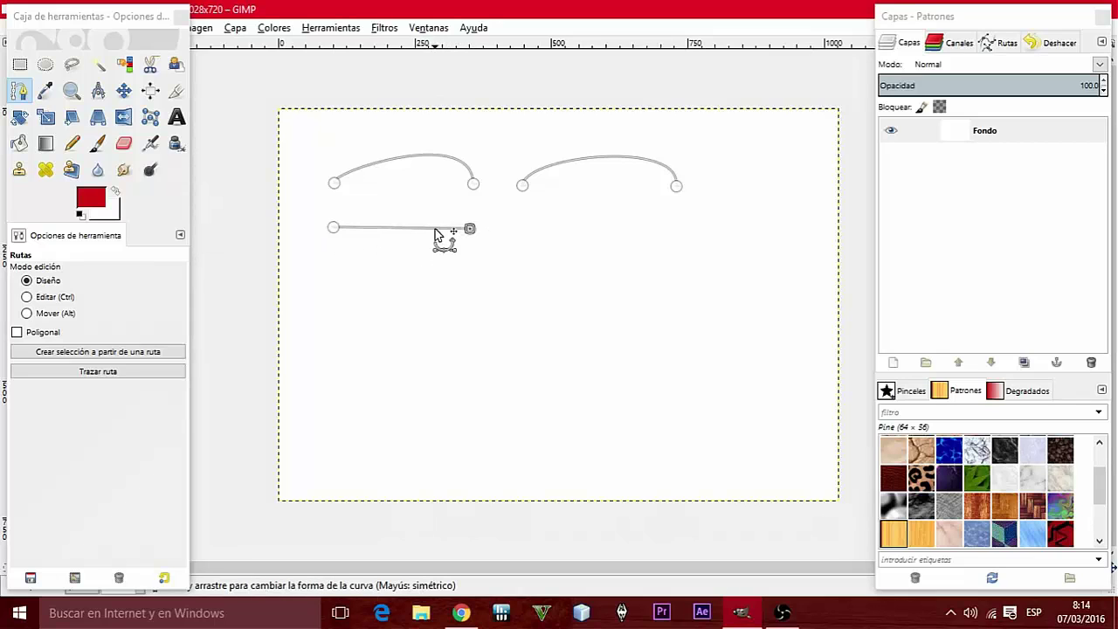
{"action": "left_click_drag", "start_coordinate": [439, 229], "coordinate": [419, 207]}
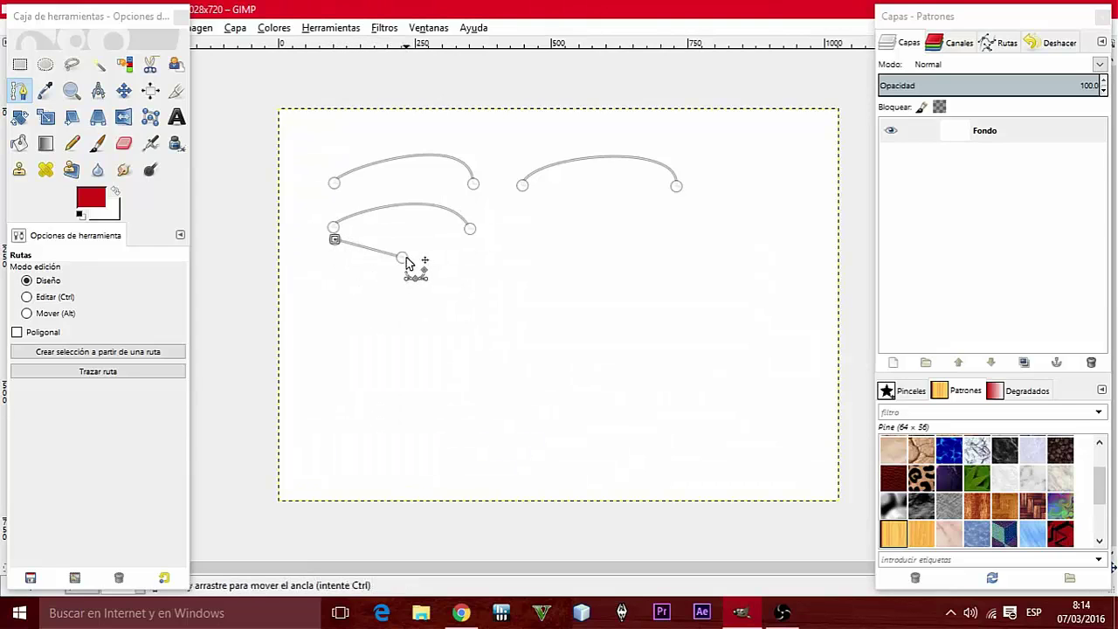
Step: Move both anchors of the straight segment beneath the third arch onto that arch's two end anchors
{"action": "left_click_drag", "start_coordinate": [406, 259], "coordinate": [470, 230]}
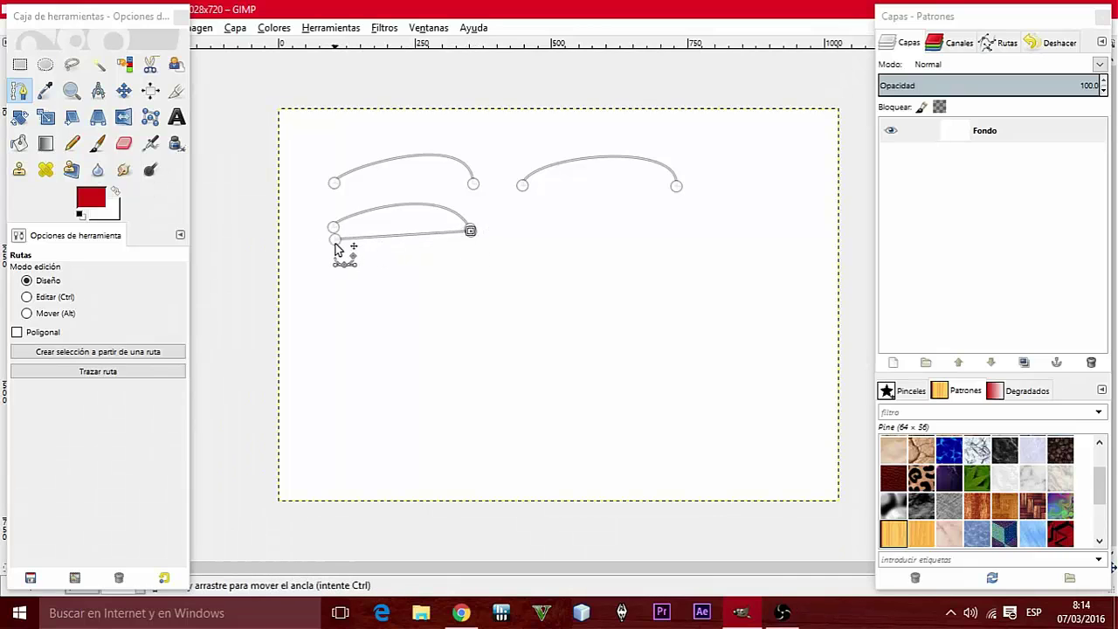
{"action": "left_click_drag", "start_coordinate": [336, 239], "coordinate": [335, 234]}
{"action": "key", "text": "alt"}
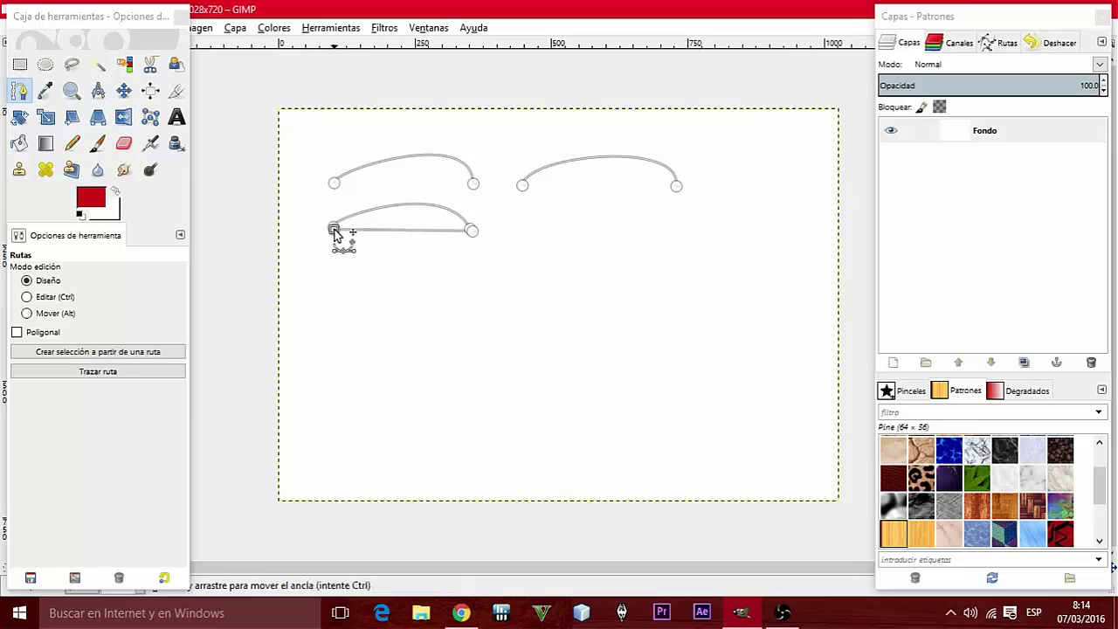
Step: In Edit mode, pull handles downward from the overlapping left anchors of the third arch and its lower segment to curve the segment's underside
{"action": "key", "text": "ctrl"}
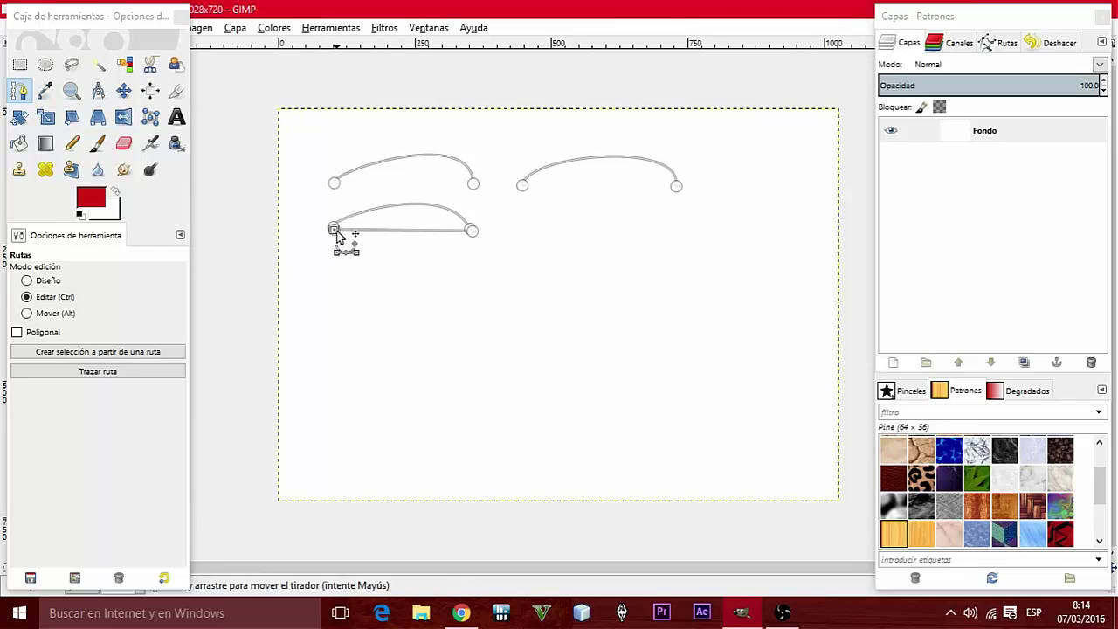
{"action": "left_click_drag", "start_coordinate": [337, 237], "coordinate": [358, 272]}
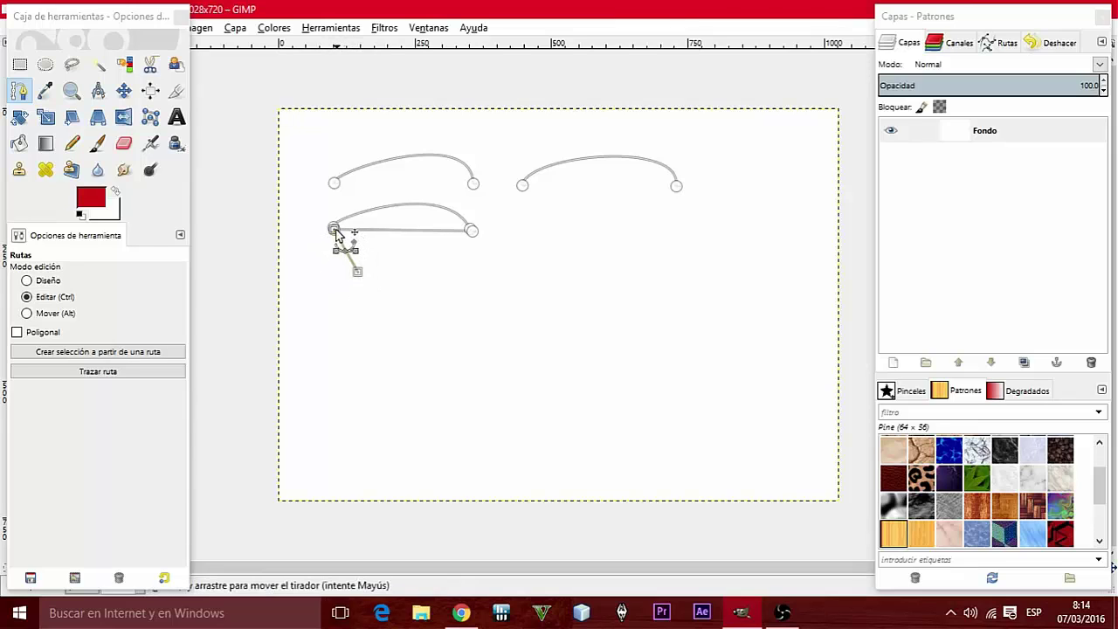
{"action": "left_click_drag", "start_coordinate": [337, 234], "coordinate": [327, 275]}
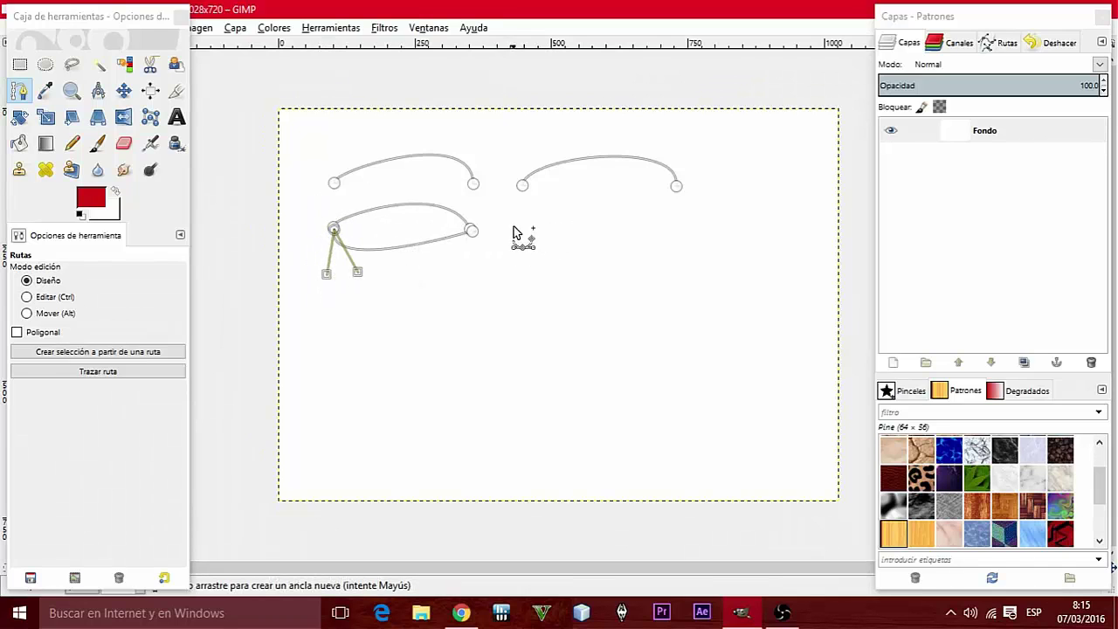
{"action": "left_click", "coordinate": [539, 215]}
{"action": "key", "text": "ctrl+z"}
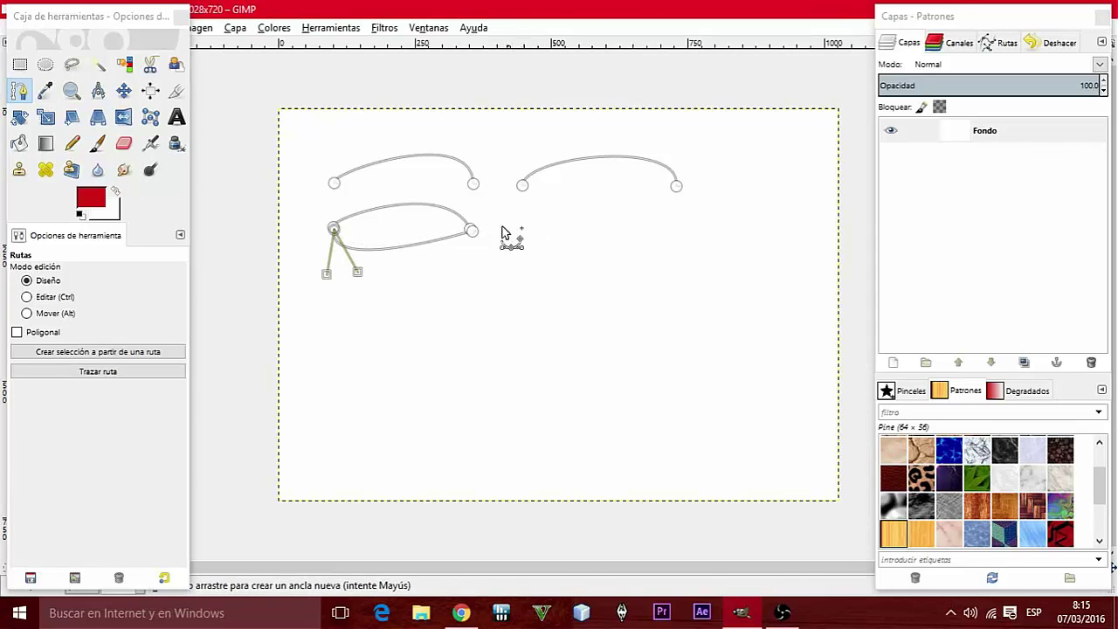
{"action": "left_click", "coordinate": [19, 91]}
{"action": "left_click", "coordinate": [539, 230]}
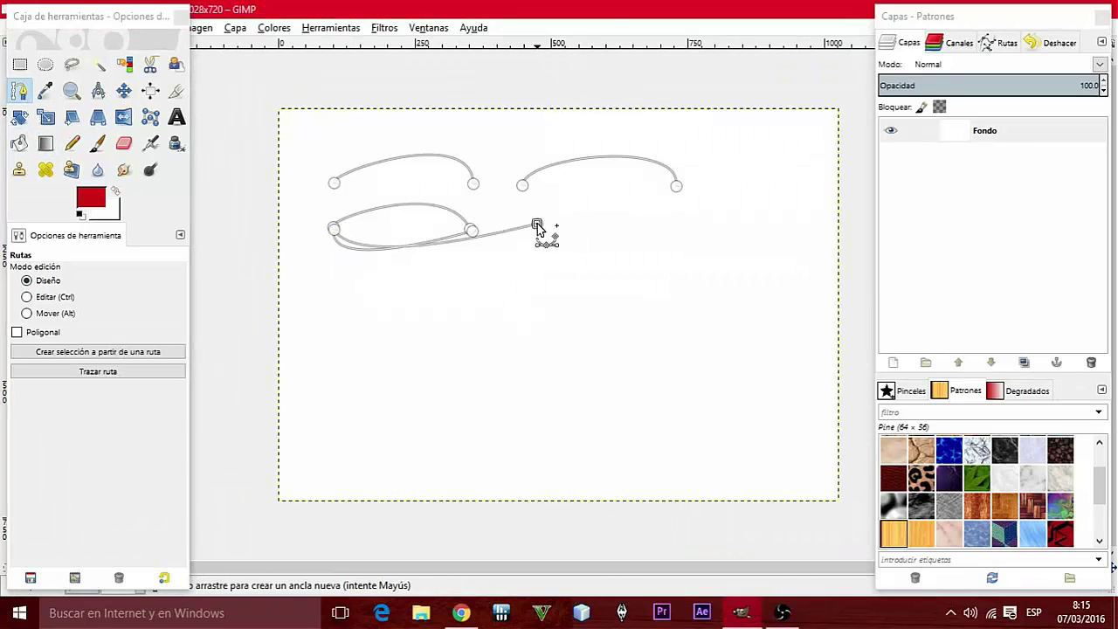
{"action": "key", "text": "ctrl+z"}
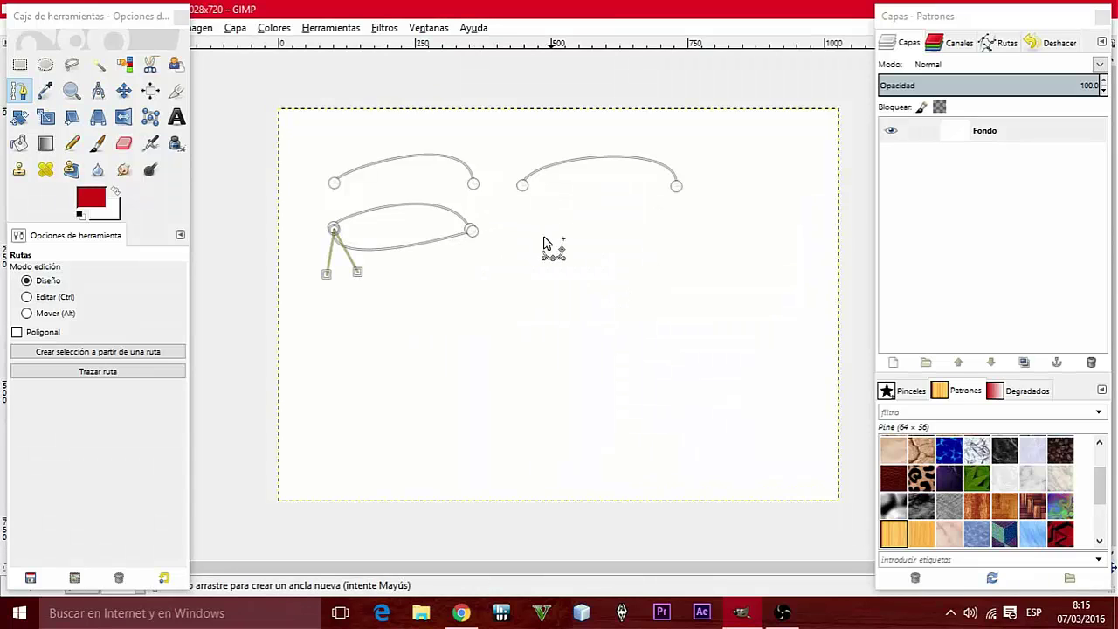
{"action": "left_click", "coordinate": [1001, 46]}
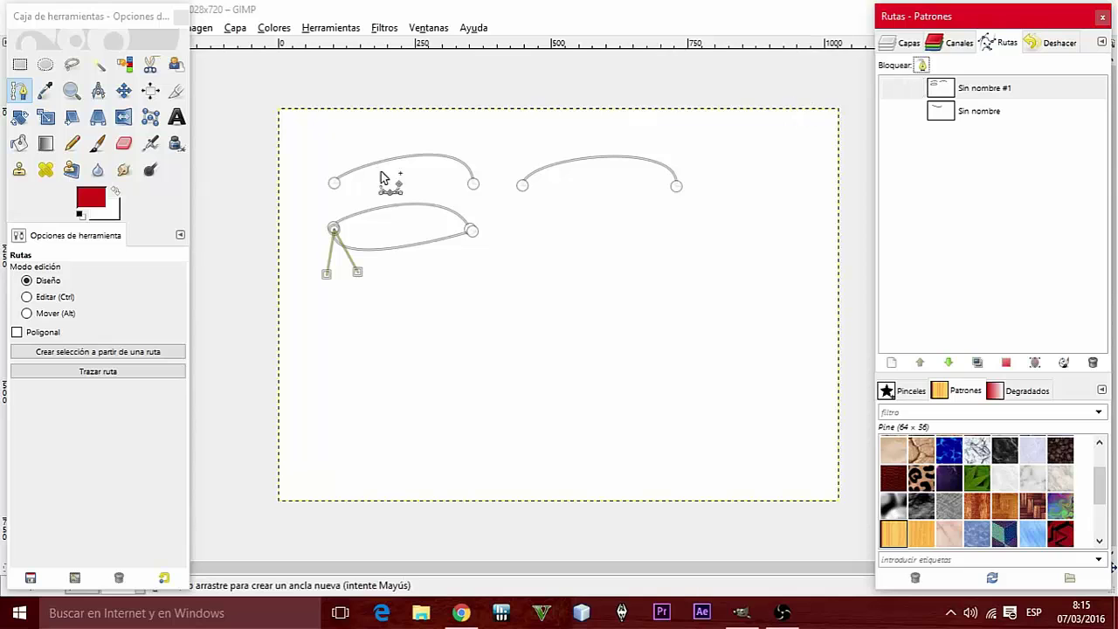
{"action": "left_click", "coordinate": [19, 91]}
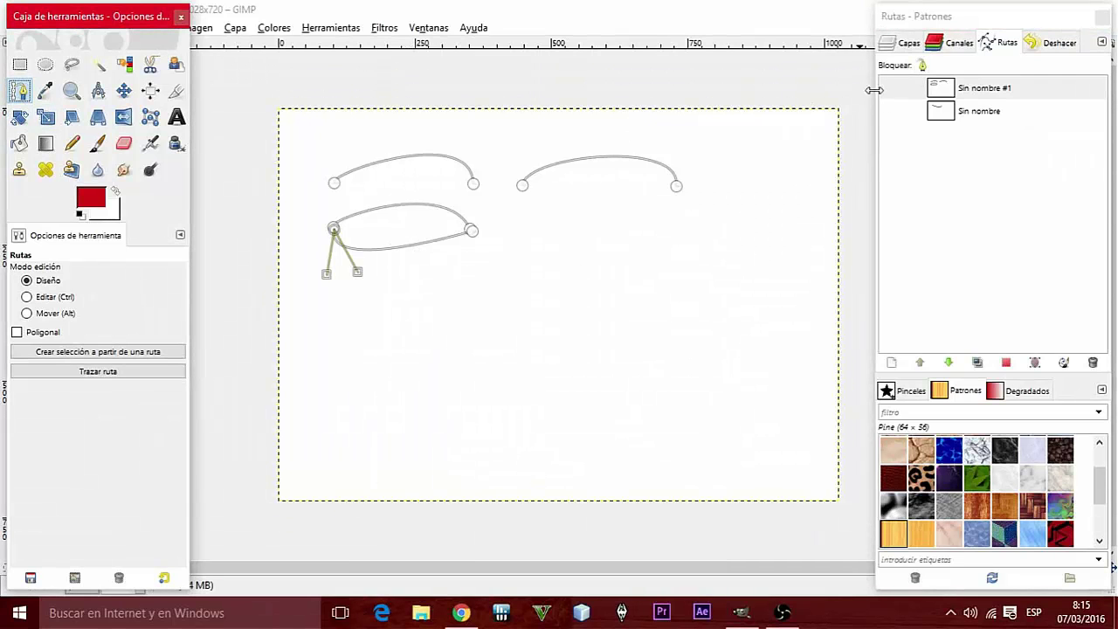
{"action": "left_click", "coordinate": [907, 45]}
{"action": "left_click", "coordinate": [560, 218]}
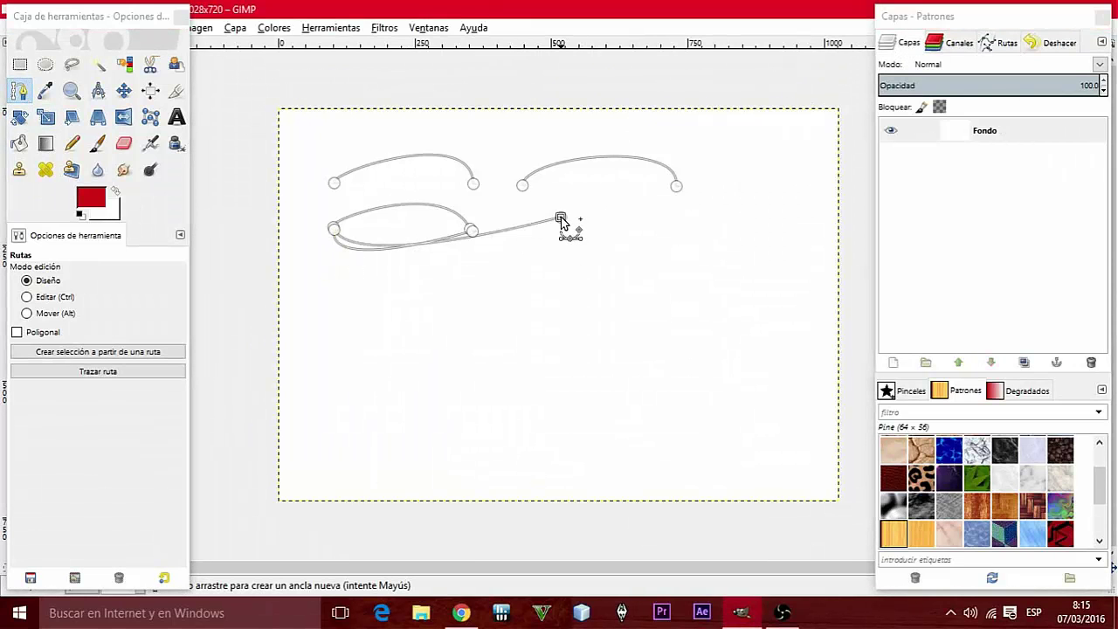
{"action": "key", "text": "ctrl+z"}
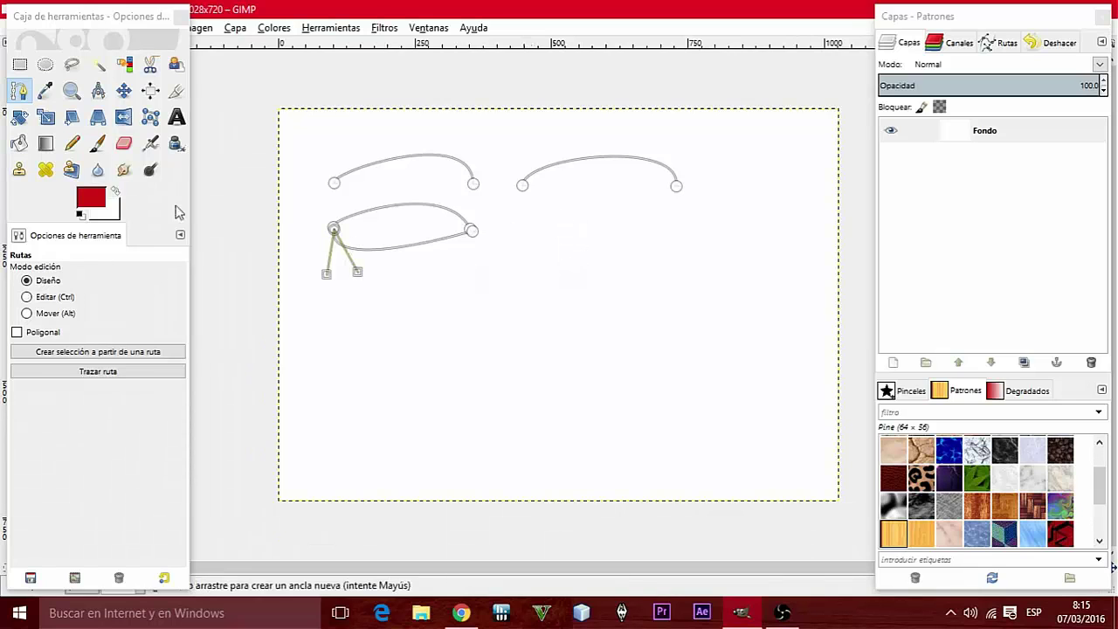
Step: Leave editing of the current path and make the path Sin nombre #1 visible on the canvas
{"action": "left_click", "coordinate": [71, 91]}
{"action": "left_click", "coordinate": [19, 91]}
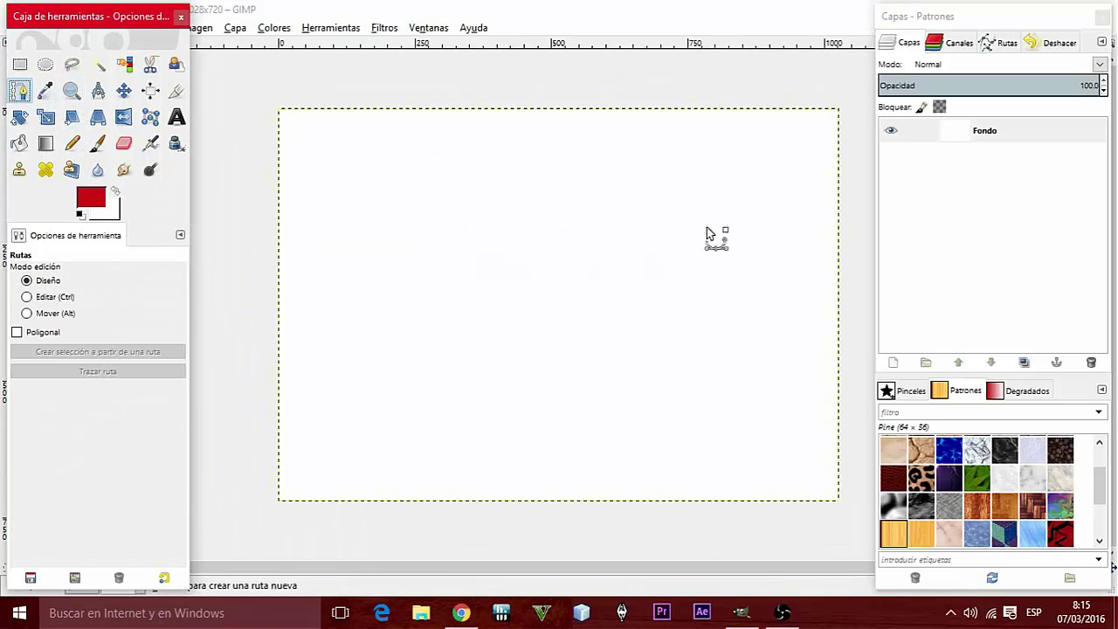
{"action": "left_click", "coordinate": [953, 46]}
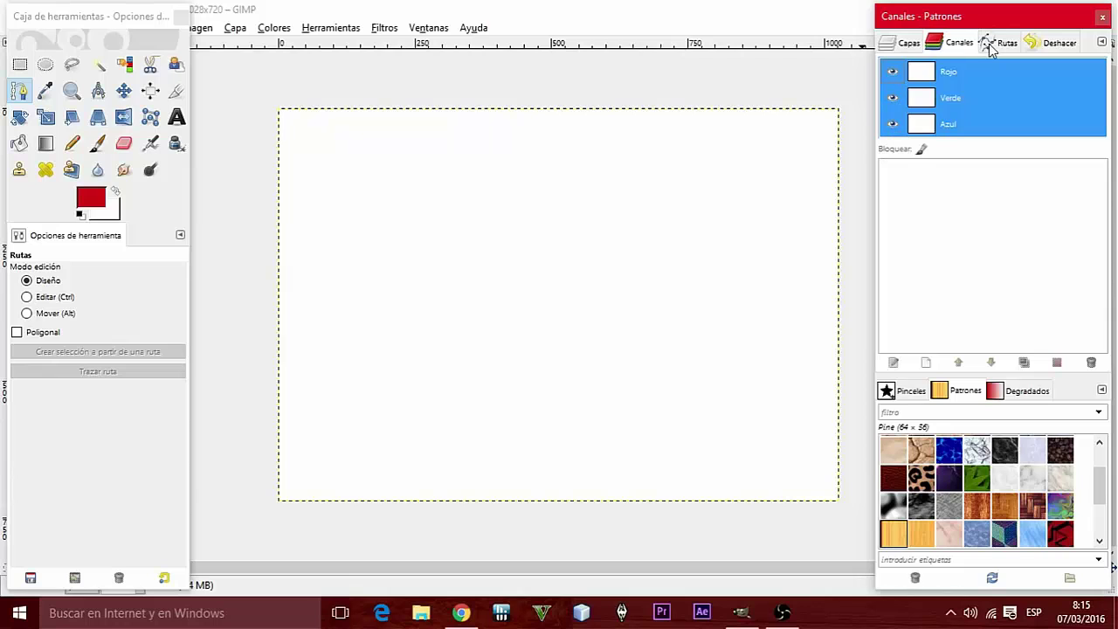
{"action": "left_click", "coordinate": [990, 50]}
{"action": "left_click", "coordinate": [890, 88]}
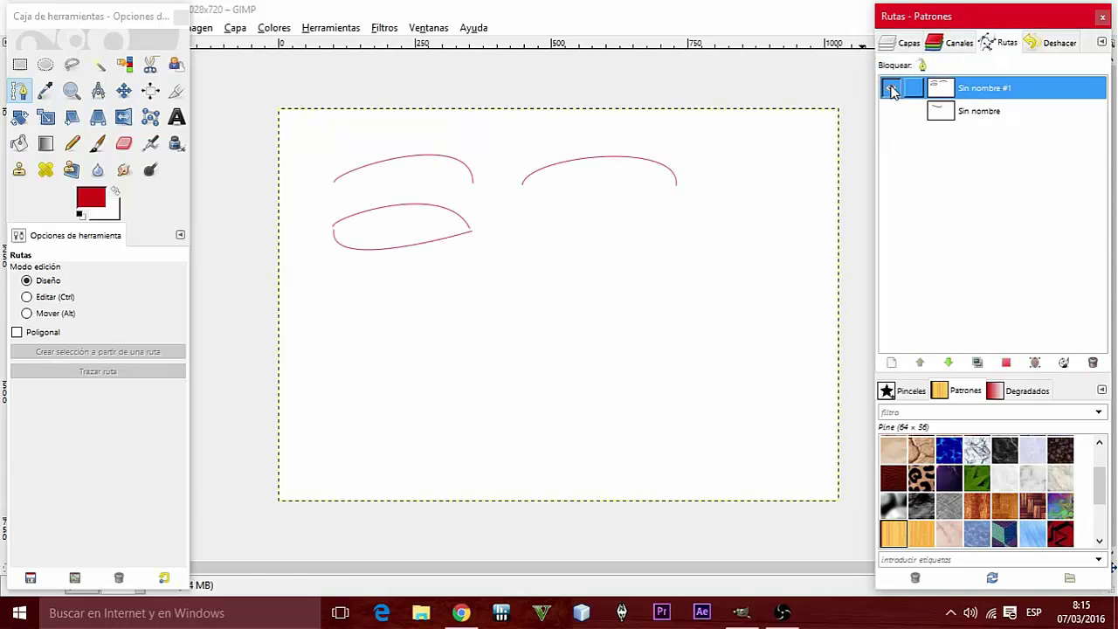
Step: Start a new two-anchor path beneath the second arch and bend it upward with a handle from its right anchor
{"action": "left_click", "coordinate": [535, 217]}
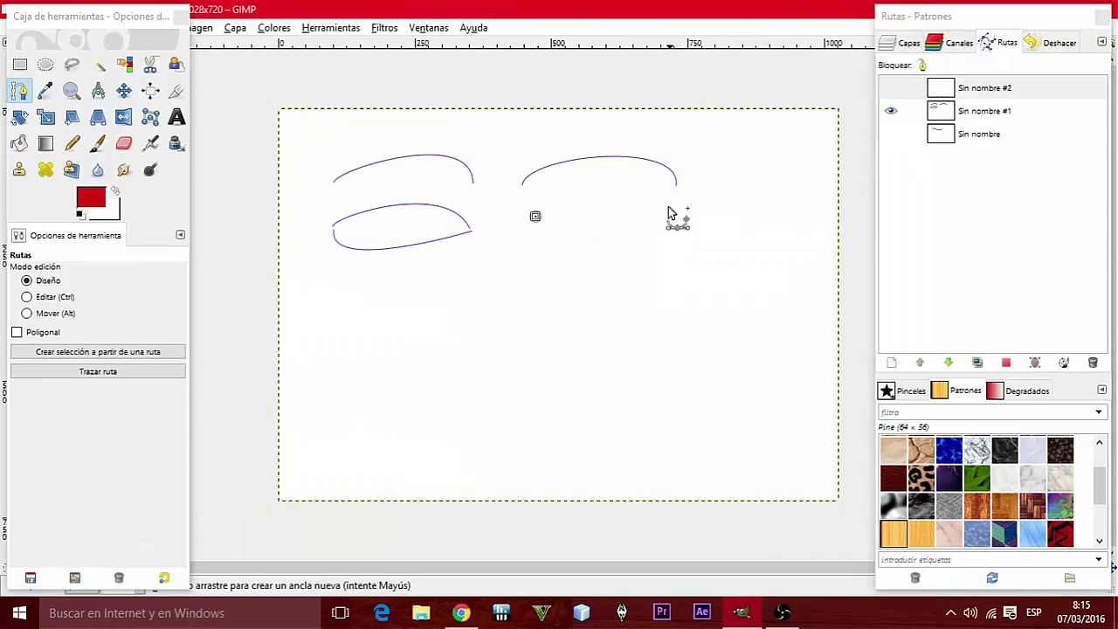
{"action": "left_click", "coordinate": [667, 202]}
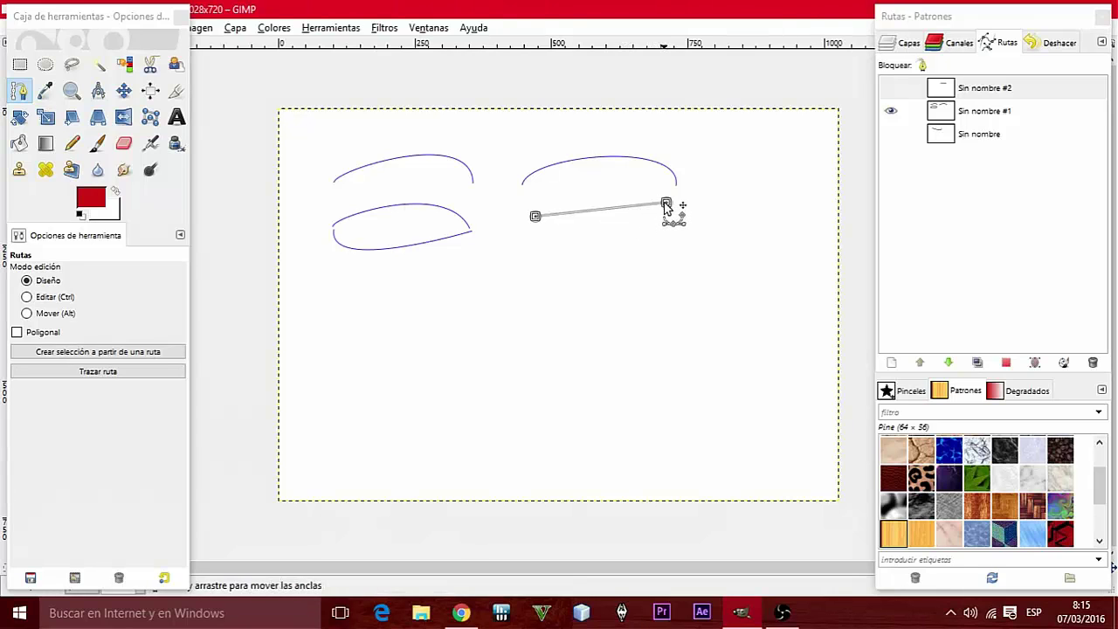
{"action": "key", "text": "alt"}
{"action": "left_click_drag", "start_coordinate": [666, 207], "coordinate": [643, 169]}
{"action": "key", "text": "ctrl"}
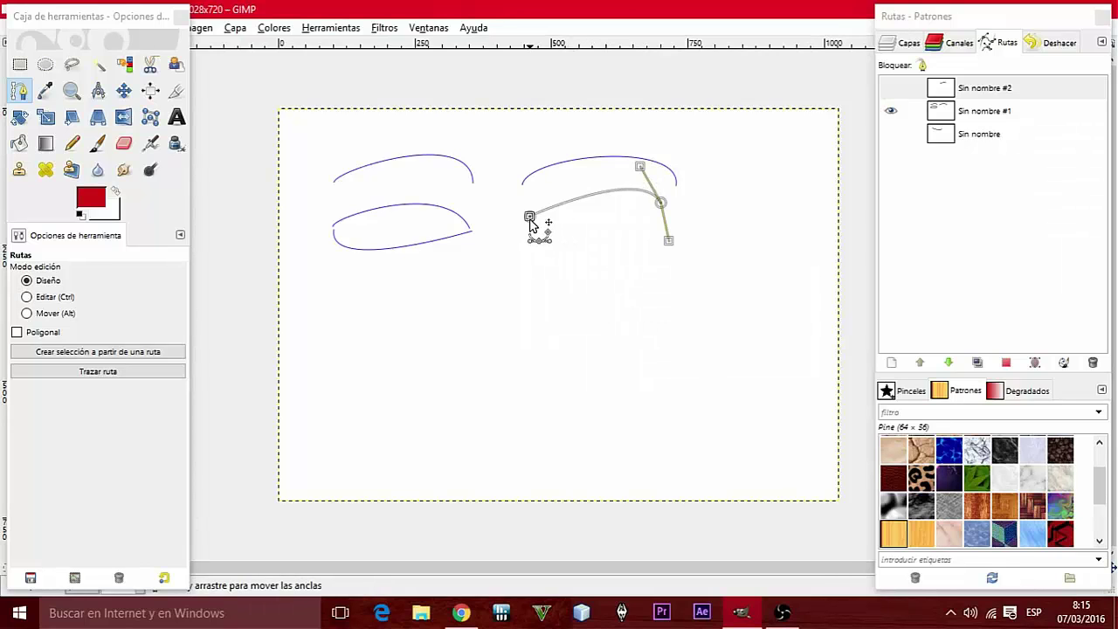
Step: Add a separate lower component to the new path, curve it downward, and move its anchors onto the upper curve's ends to form a leaf
{"action": "left_click_drag", "start_coordinate": [536, 232], "coordinate": [551, 239]}
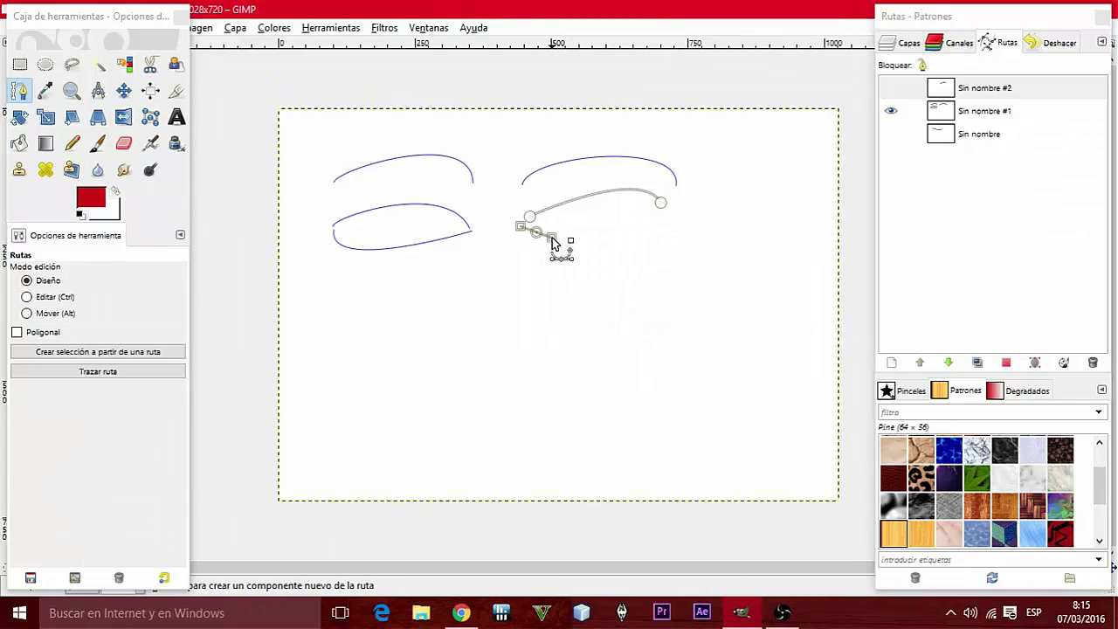
{"action": "left_click", "coordinate": [660, 226]}
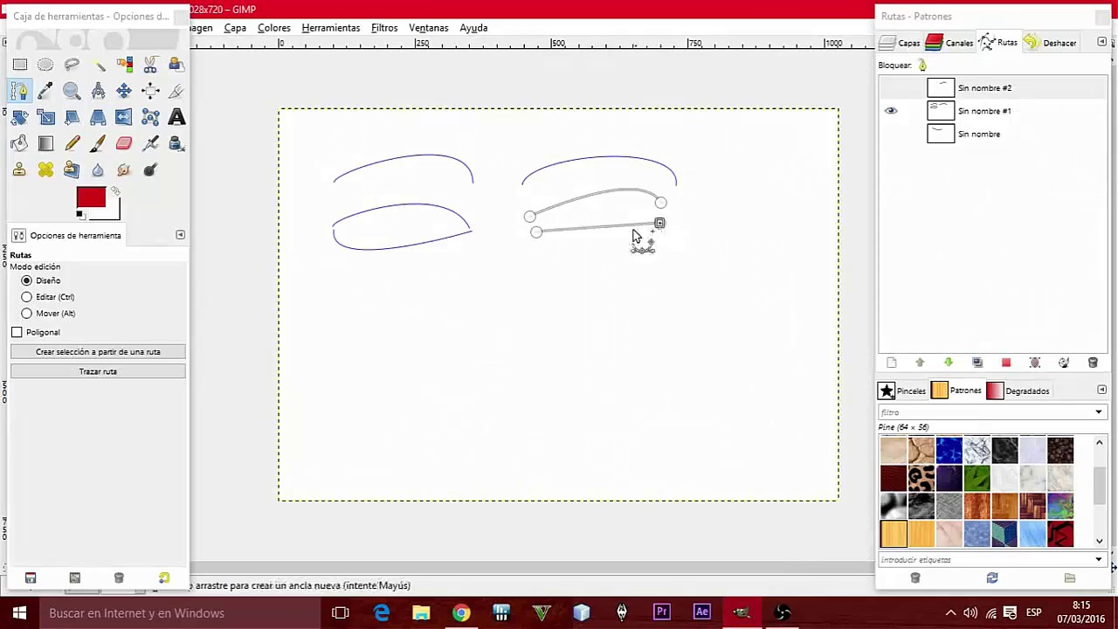
{"action": "left_click_drag", "start_coordinate": [659, 226], "coordinate": [660, 273]}
{"action": "left_click_drag", "start_coordinate": [661, 226], "coordinate": [587, 232]}
{"action": "key", "text": "alt"}
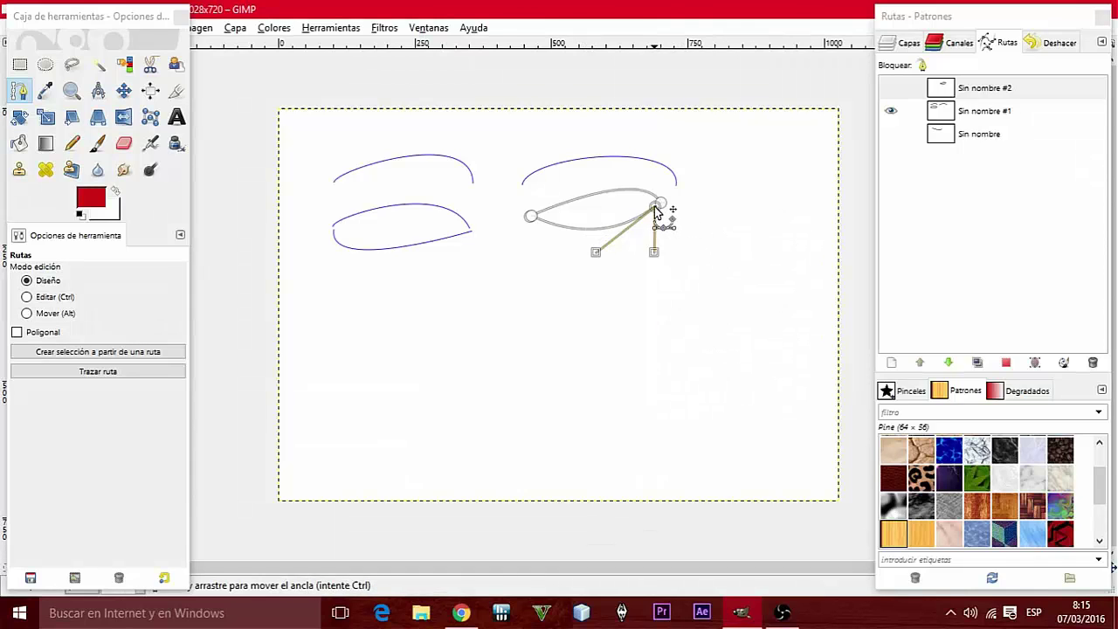
{"action": "left_click_drag", "start_coordinate": [657, 211], "coordinate": [662, 208]}
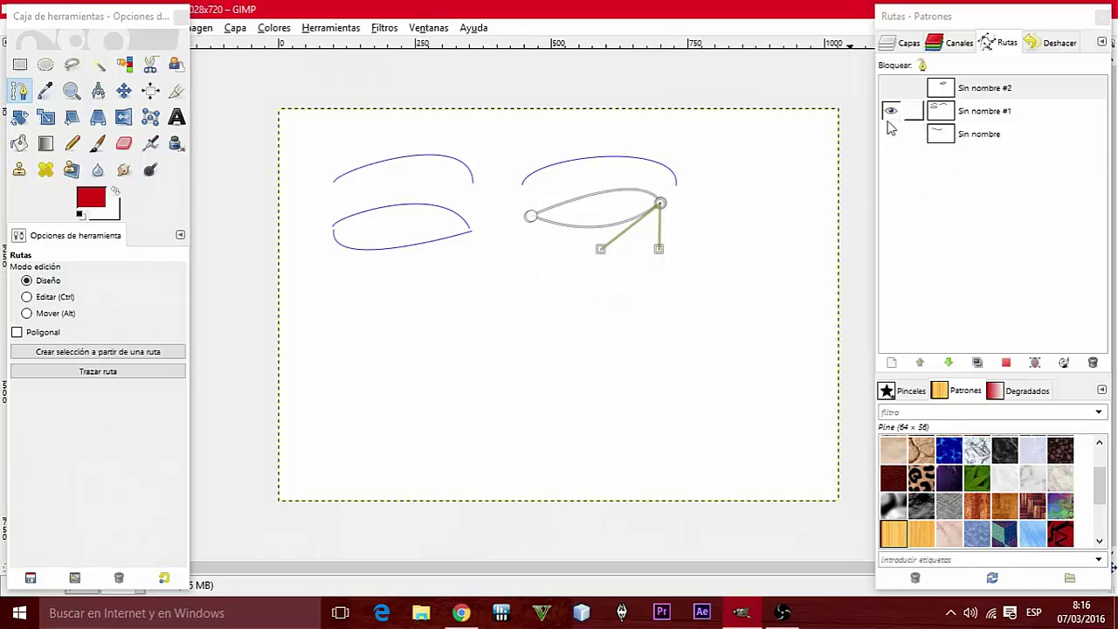
Step: Make the path Sin nombre #2 visible alongside Sin nombre #1 and leave its editing by switching tools
{"action": "left_click", "coordinate": [890, 89]}
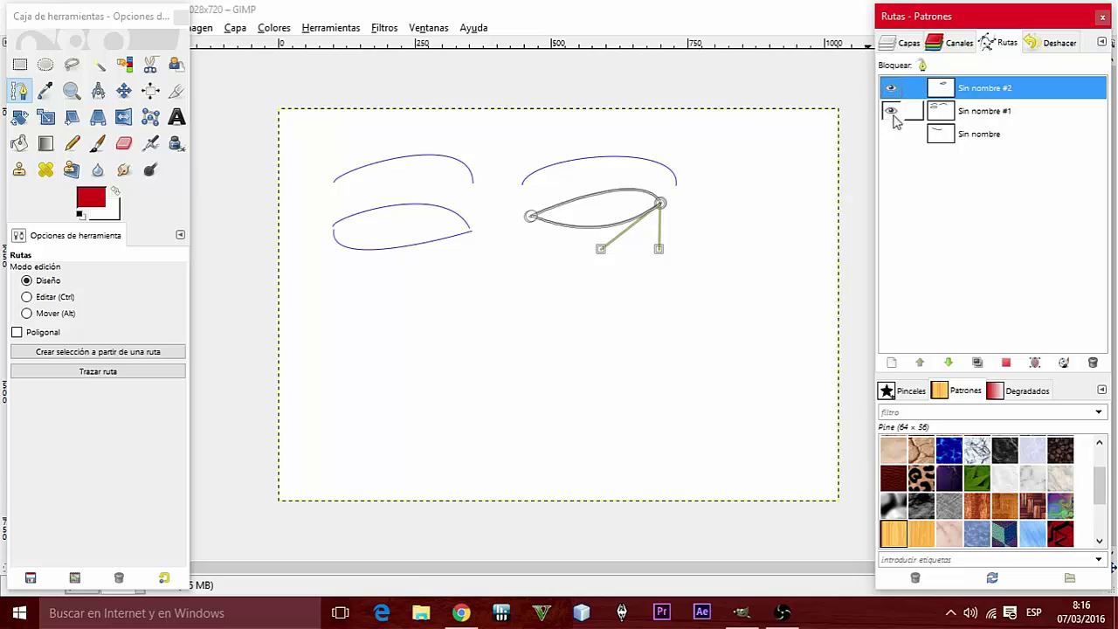
{"action": "left_click", "coordinate": [891, 111]}
{"action": "left_click", "coordinate": [124, 64]}
{"action": "left_click", "coordinate": [19, 90]}
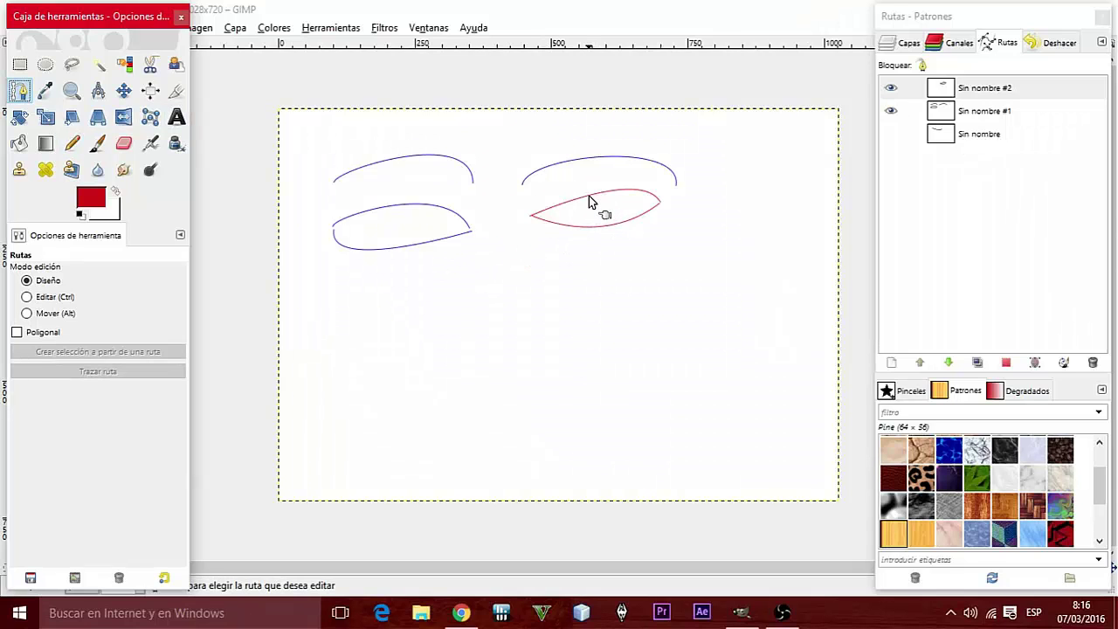
Step: Reselect the leaf-shaped path for editing and stroke it with the red star brush
{"action": "left_click", "coordinate": [589, 198]}
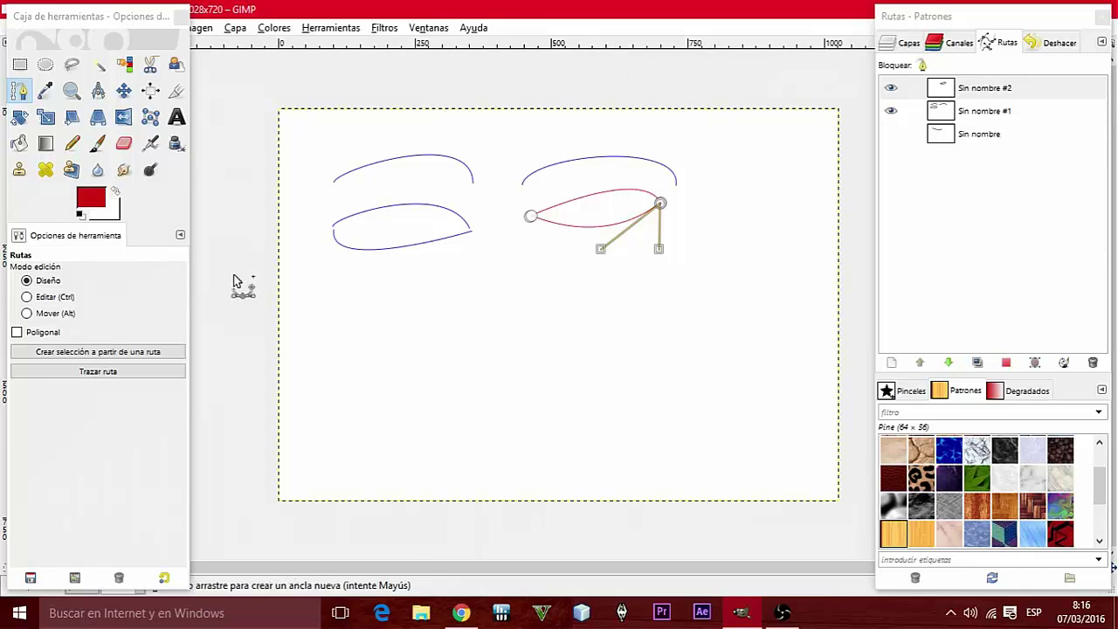
{"action": "left_click", "coordinate": [109, 374]}
{"action": "left_click", "coordinate": [188, 523]}
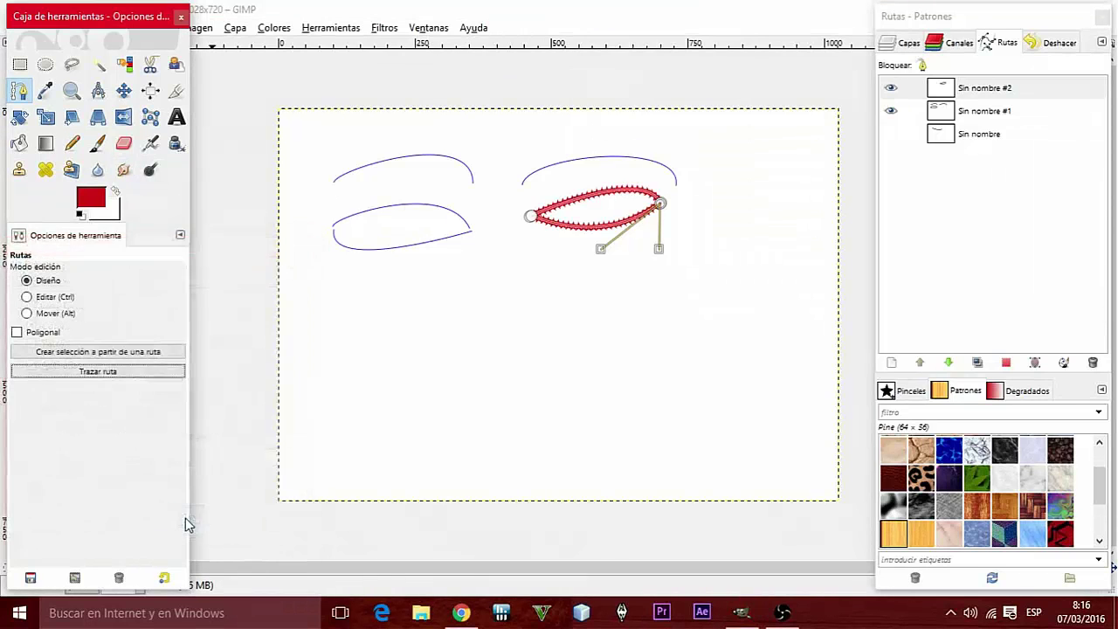
Step: Set the Paintbrush tool's brush to z Pepper
{"action": "left_click", "coordinate": [99, 145]}
{"action": "left_click", "coordinate": [23, 323]}
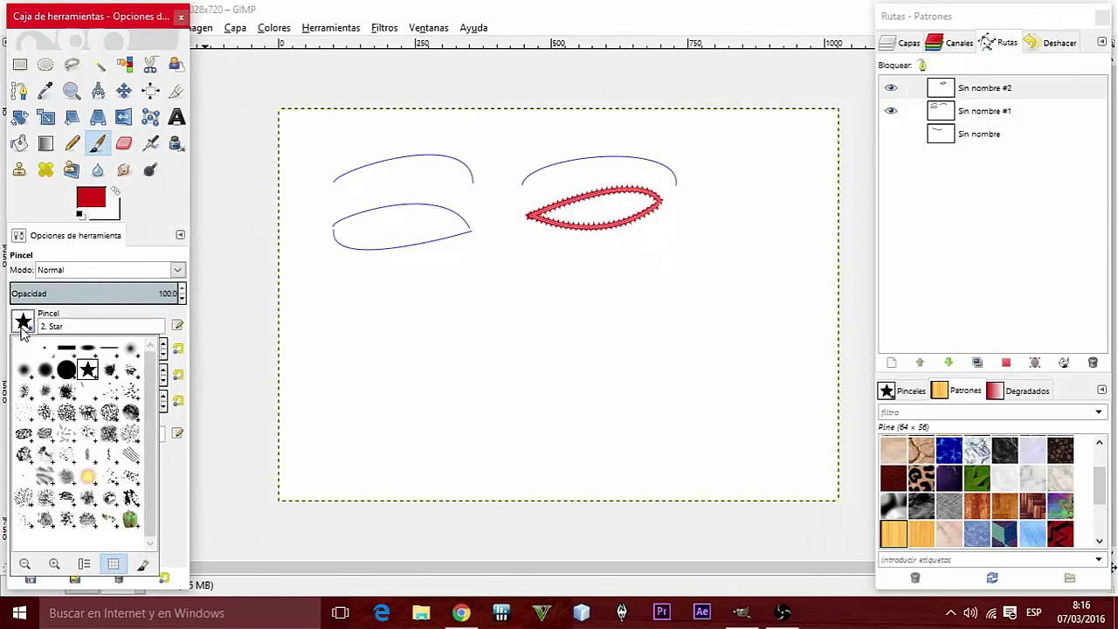
{"action": "left_click", "coordinate": [127, 515]}
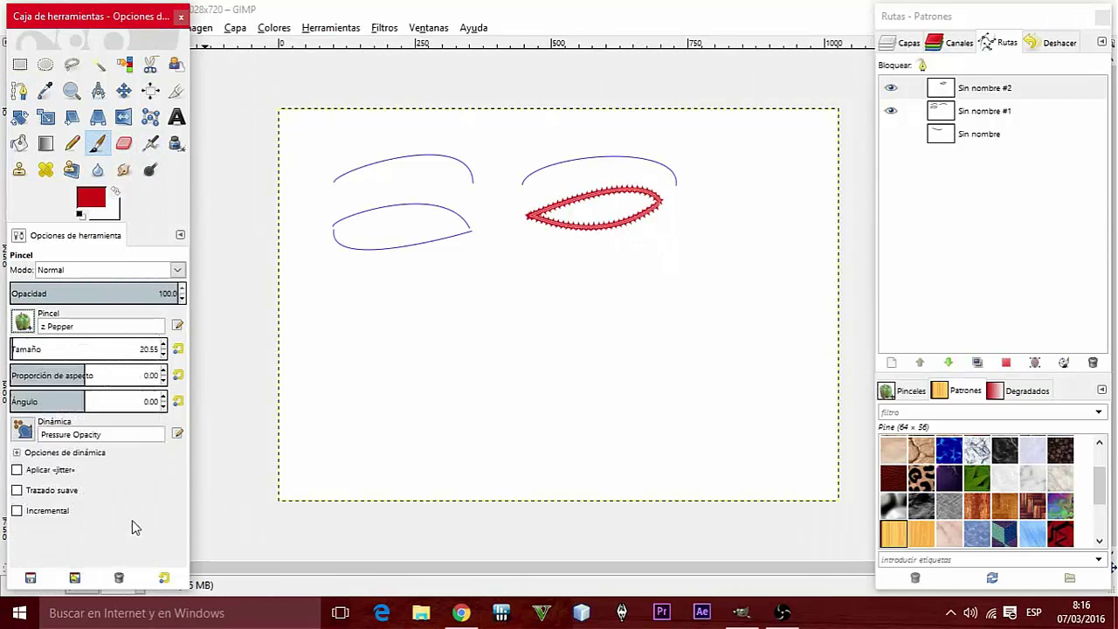
Step: Select the path Sin nombre #1 with the Paths tool and stroke all its components with the pepper brush
{"action": "left_click", "coordinate": [19, 91]}
{"action": "left_click", "coordinate": [372, 217]}
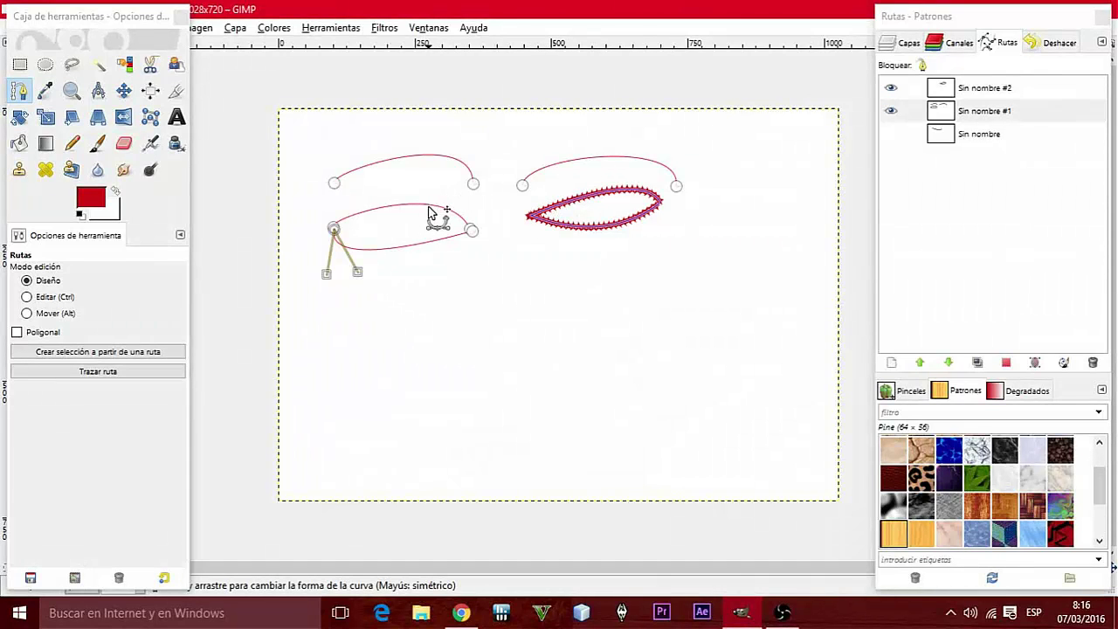
{"action": "left_click_drag", "start_coordinate": [429, 213], "coordinate": [436, 219]}
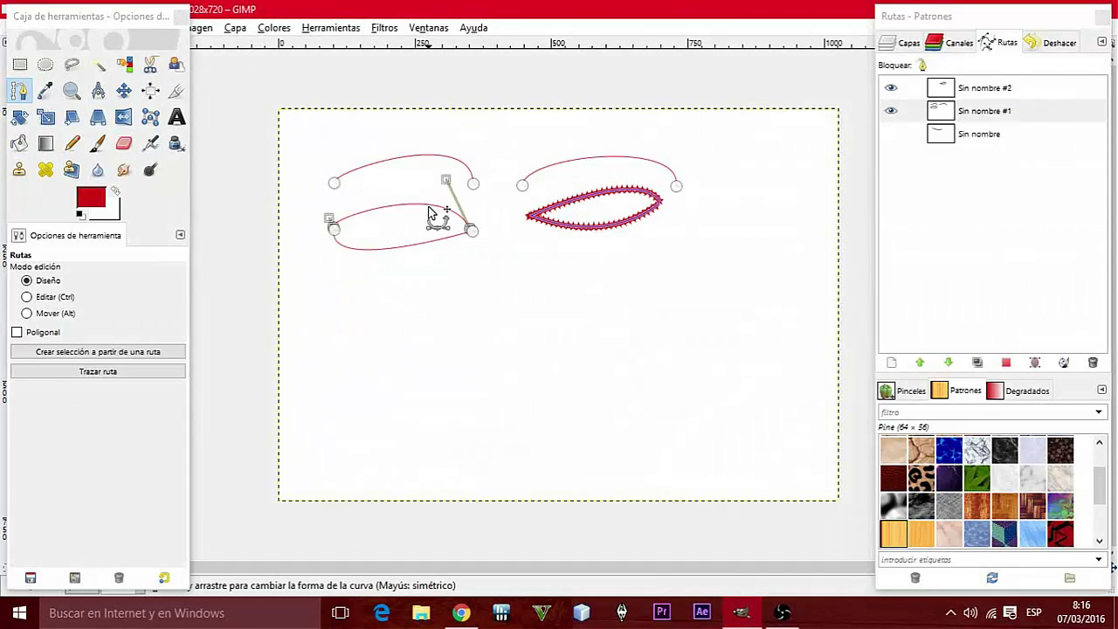
{"action": "left_click", "coordinate": [891, 45]}
{"action": "left_click", "coordinate": [990, 43]}
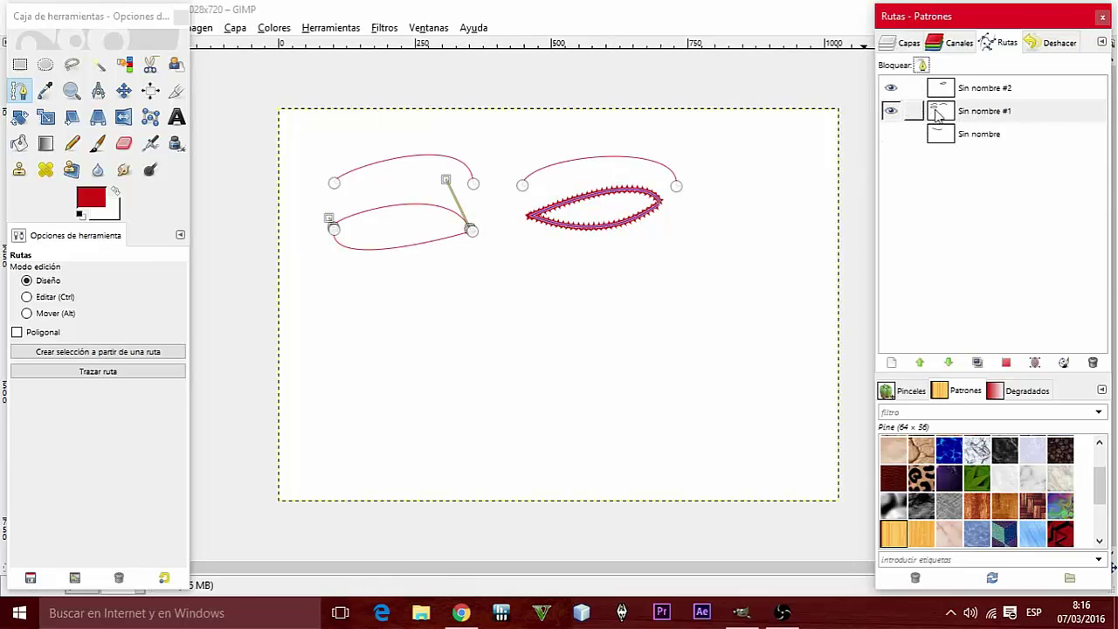
{"action": "left_click", "coordinate": [98, 371]}
{"action": "left_click", "coordinate": [194, 511]}
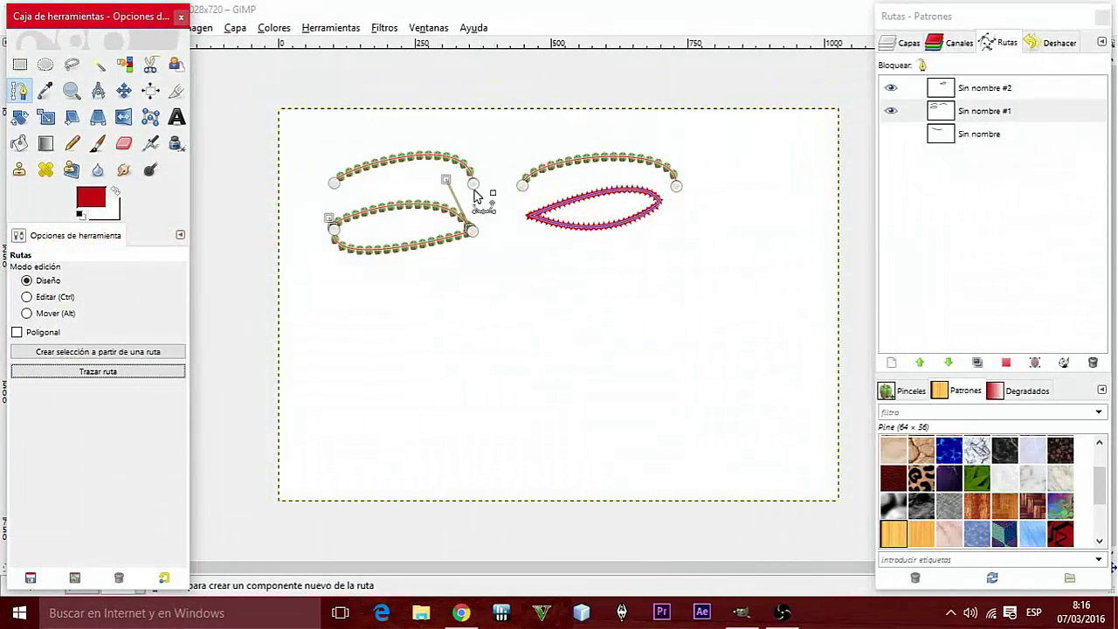
Step: Leave path editing with the Fuzzy Select tool and hide both visible paths to inspect the painted strokes alone
{"action": "left_click", "coordinate": [904, 42]}
{"action": "left_click", "coordinate": [958, 42]}
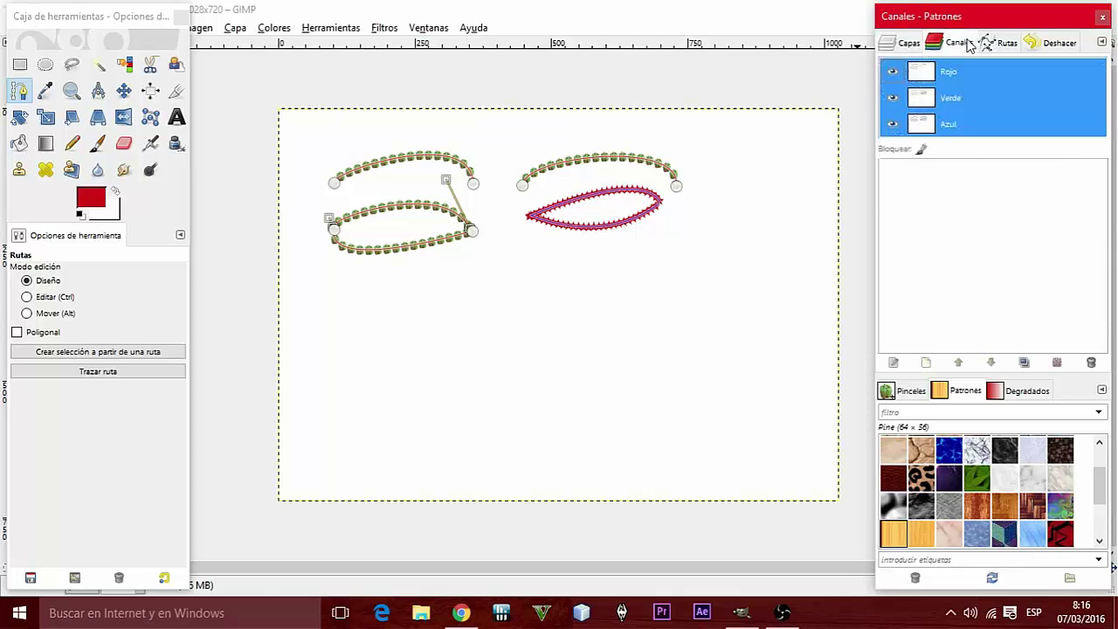
{"action": "left_click", "coordinate": [98, 64]}
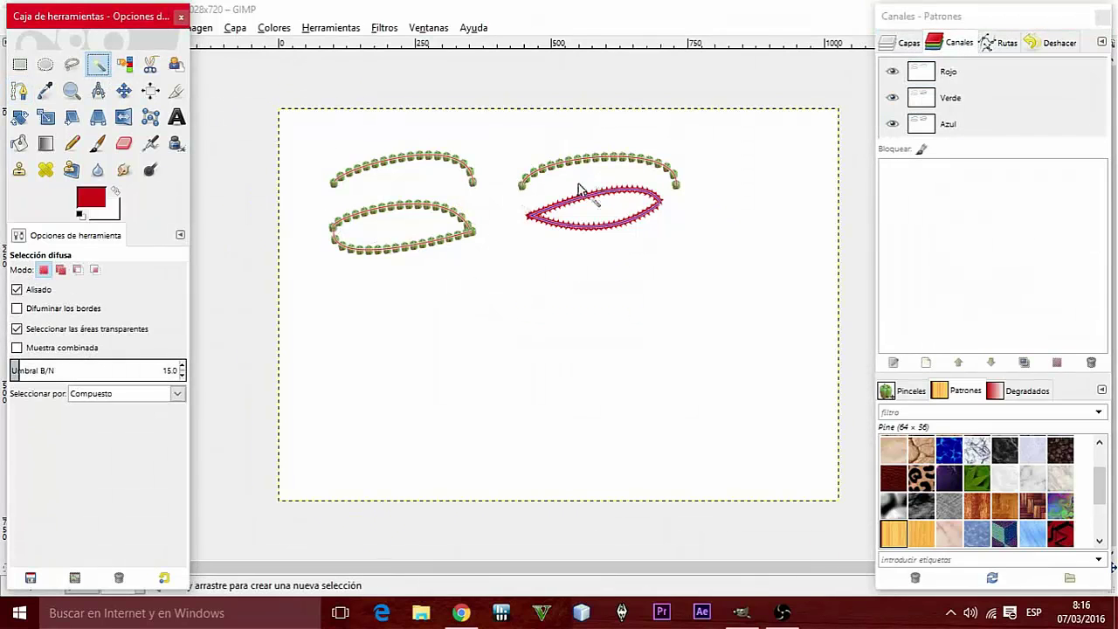
{"action": "left_click", "coordinate": [893, 71]}
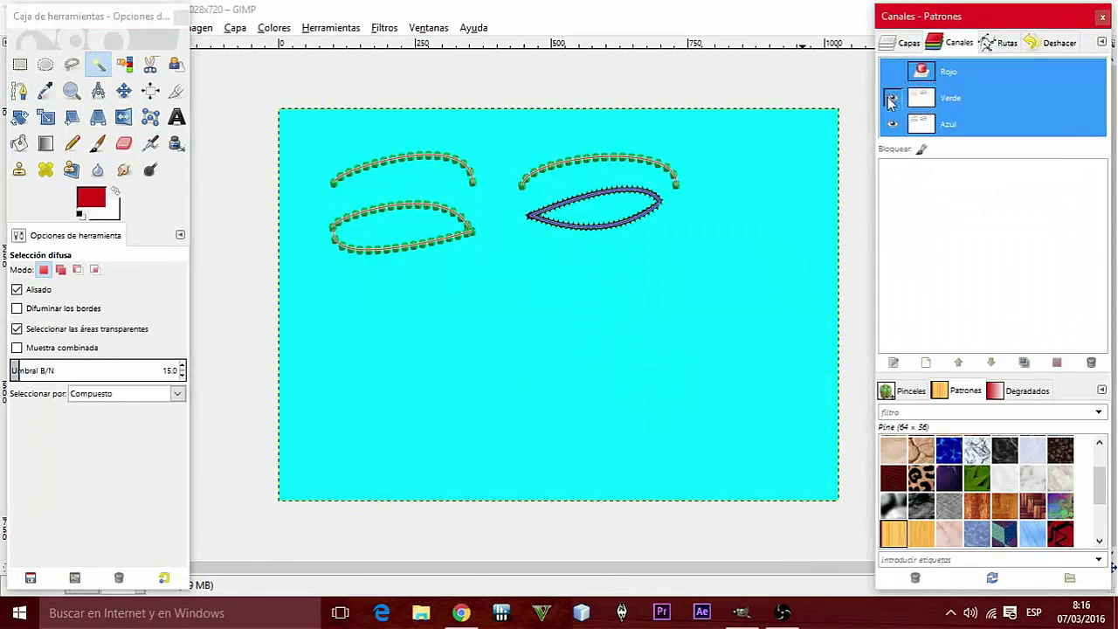
{"action": "left_click", "coordinate": [892, 71]}
{"action": "left_click", "coordinate": [1000, 43]}
{"action": "left_click", "coordinate": [891, 88]}
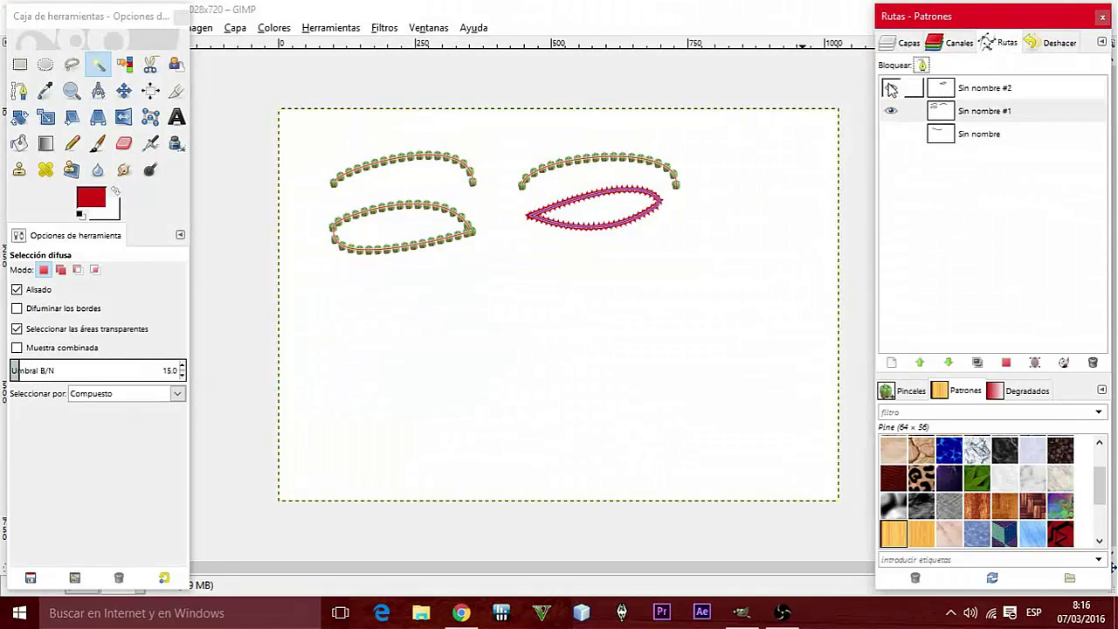
{"action": "left_click", "coordinate": [890, 111]}
{"action": "left_click", "coordinate": [901, 45]}
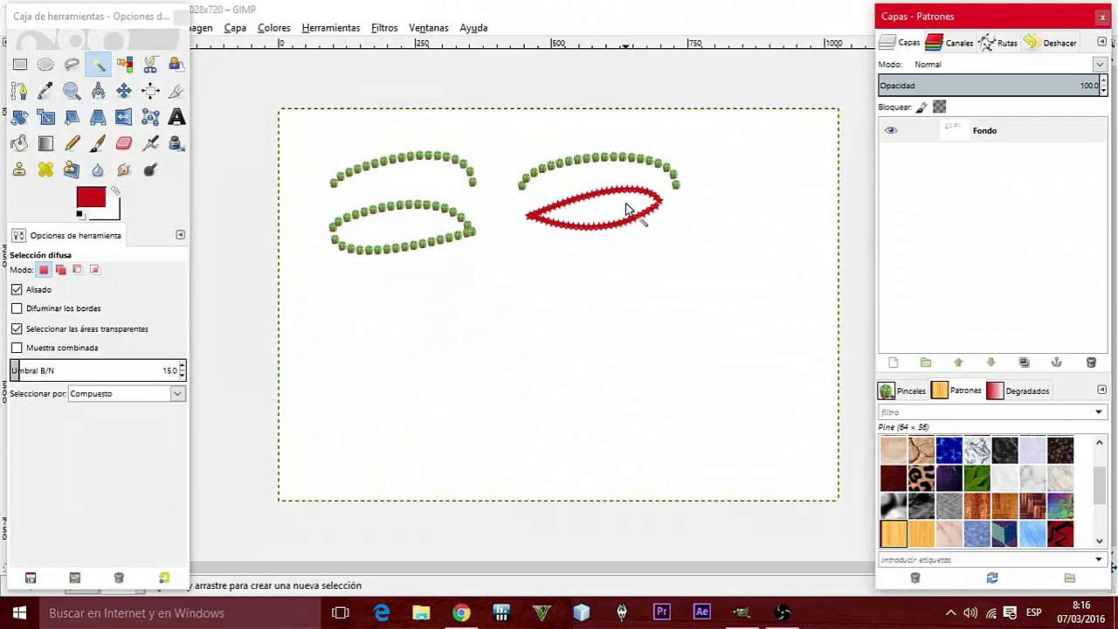
{"action": "scroll", "coordinate": [572, 201], "scroll_direction": "up", "scroll_amount": 1}
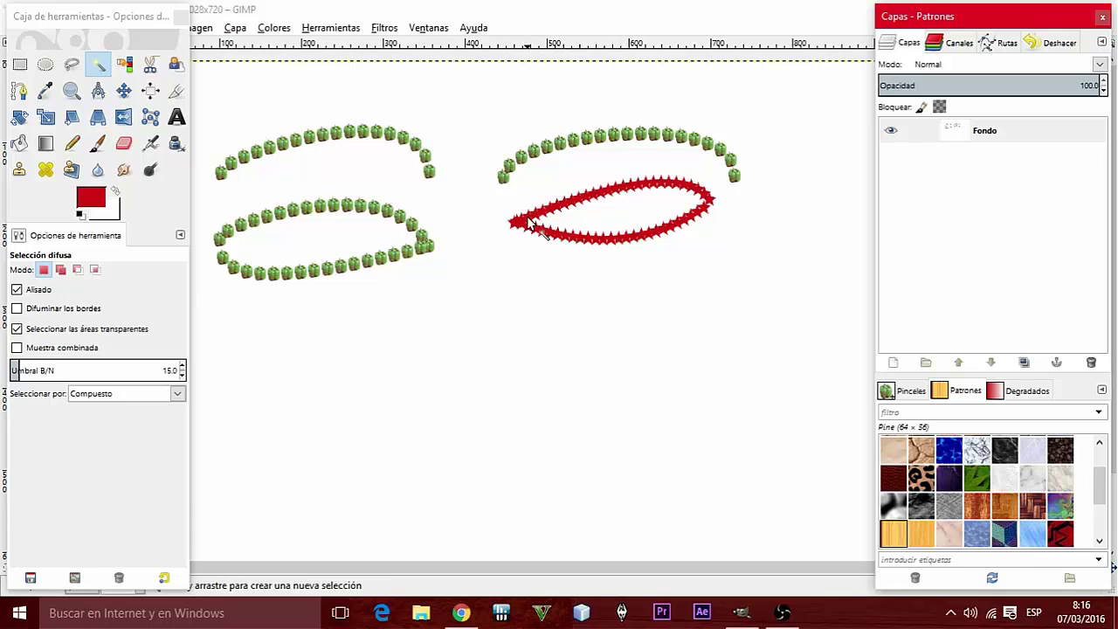
{"action": "scroll", "coordinate": [528, 223], "scroll_direction": "down", "scroll_amount": 1}
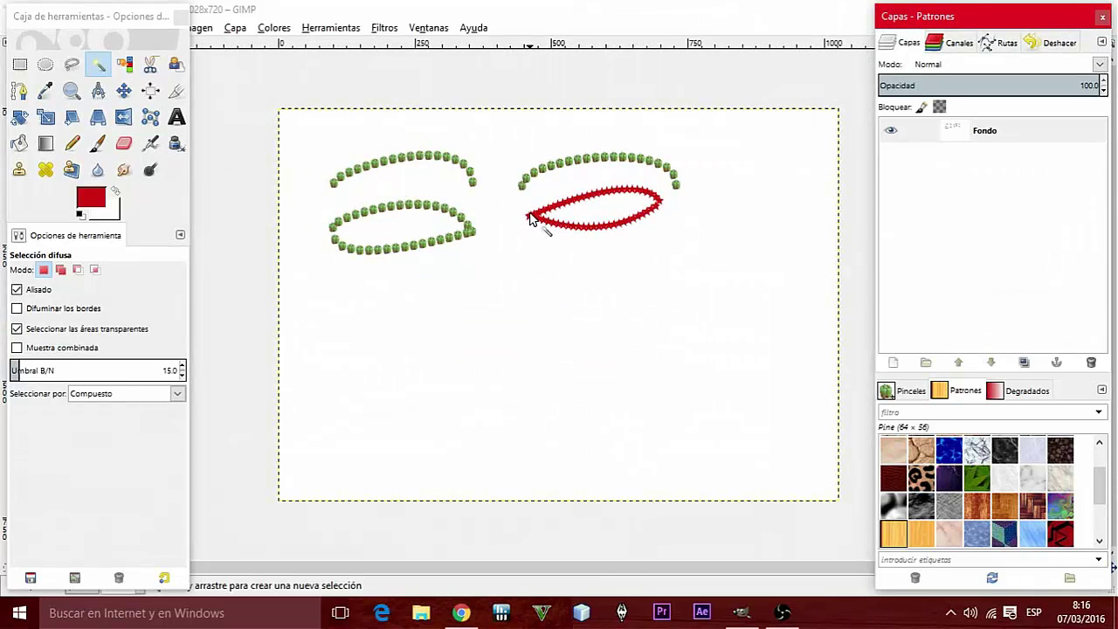
Step: Undo the pepper and star strokes and the drawn paths back to a blank canvas
{"action": "key", "text": "ctrl+z"}
{"action": "key", "text": "ctrl+z"}
{"action": "key", "text": "ctrl+z"}
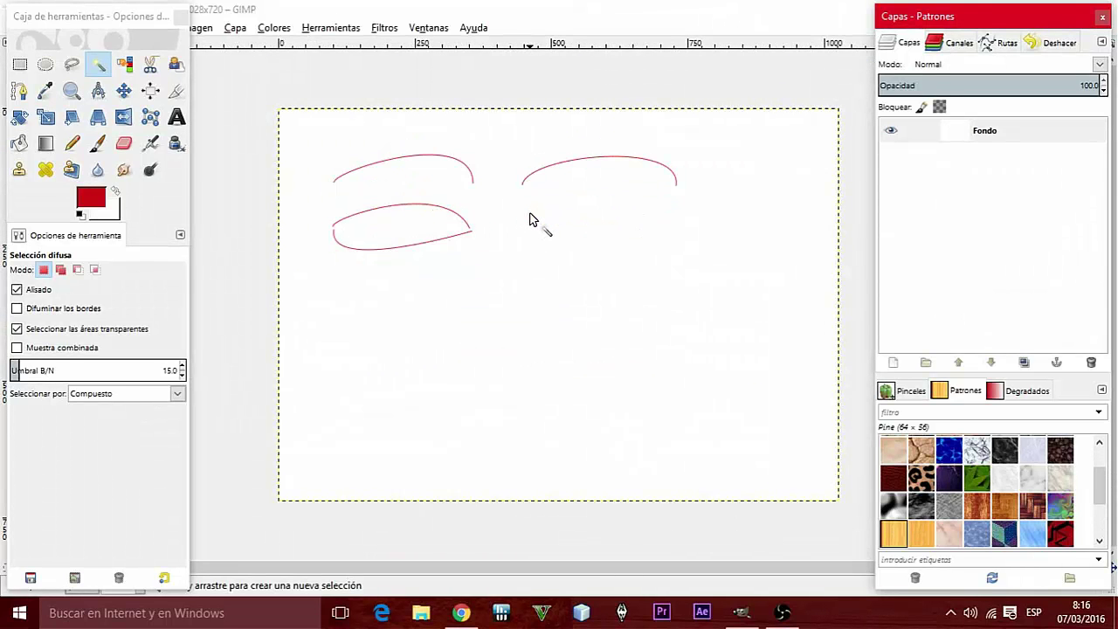
{"action": "key", "text": "ctrl+z"}
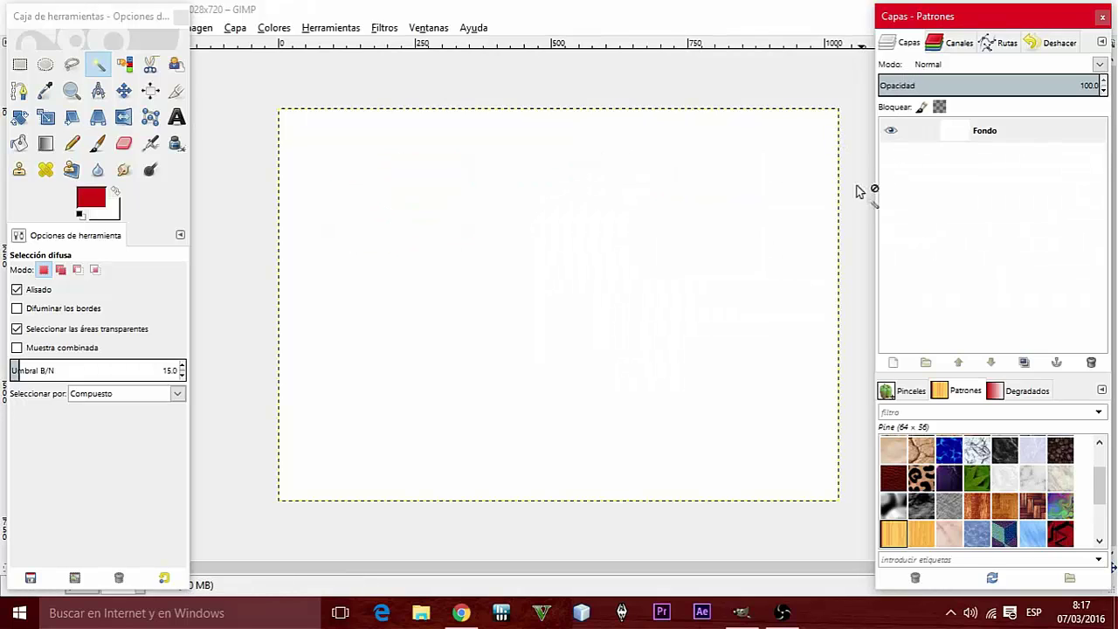
Step: Add the letter Z as 360 px Sans text on the canvas, in a text box about 266 × 428 px
{"action": "left_click", "coordinate": [176, 118]}
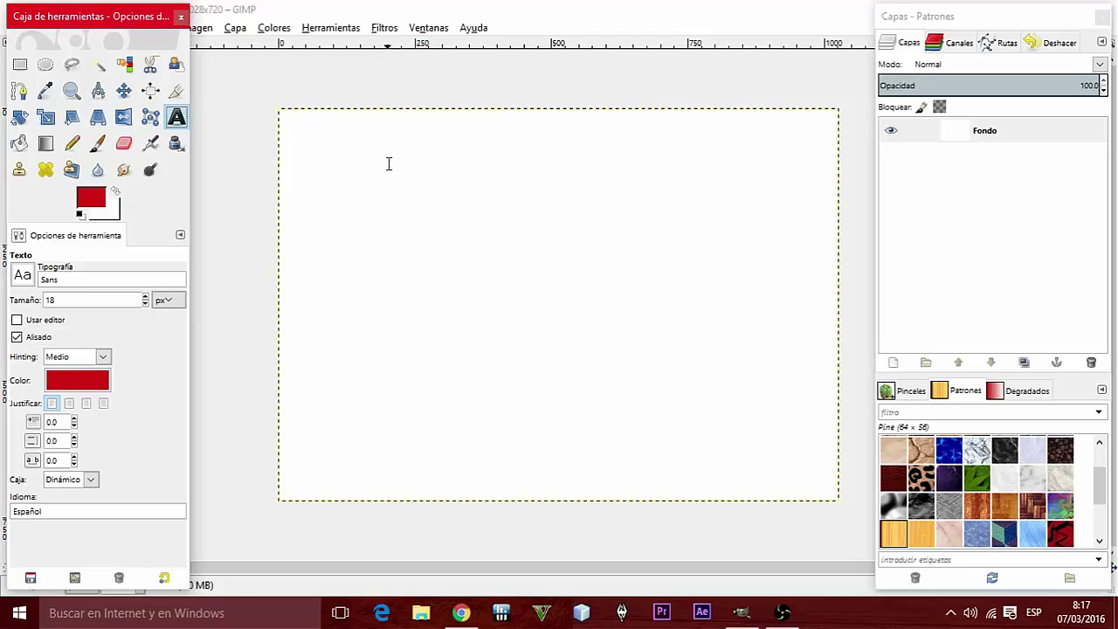
{"action": "left_click_drag", "start_coordinate": [389, 164], "coordinate": [716, 368]}
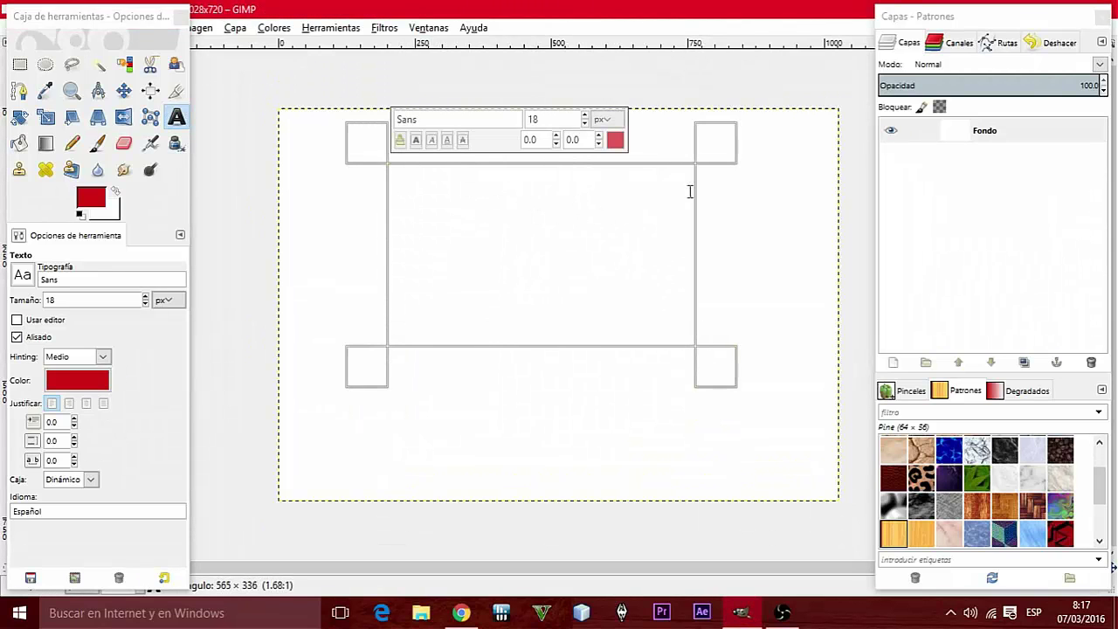
{"action": "type", "text": "z"}
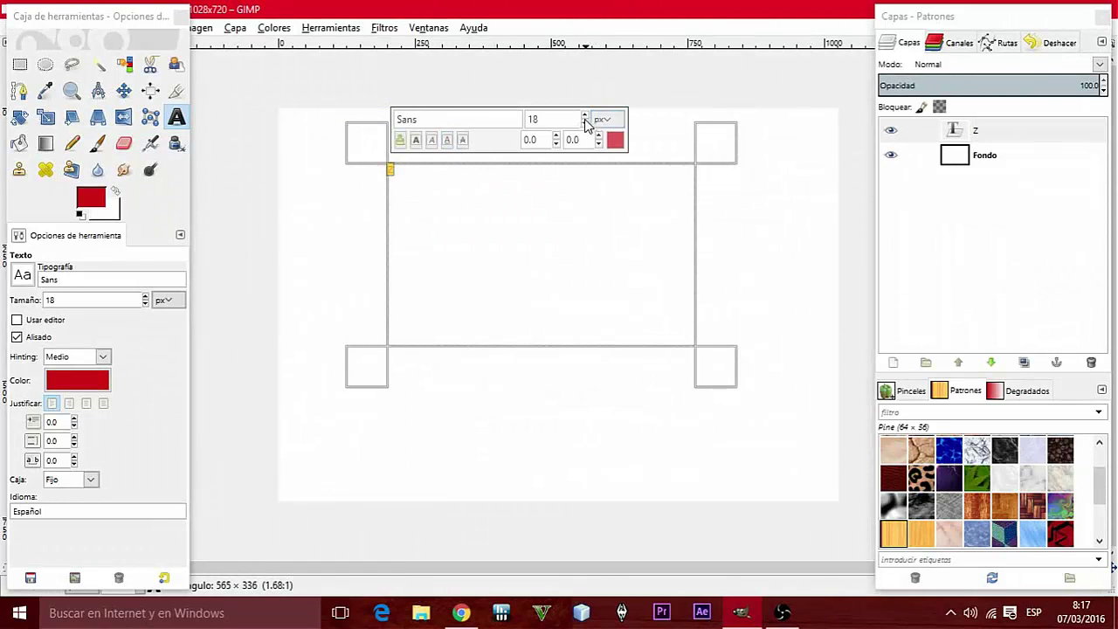
{"action": "left_click_drag", "start_coordinate": [586, 120], "coordinate": [585, 119]}
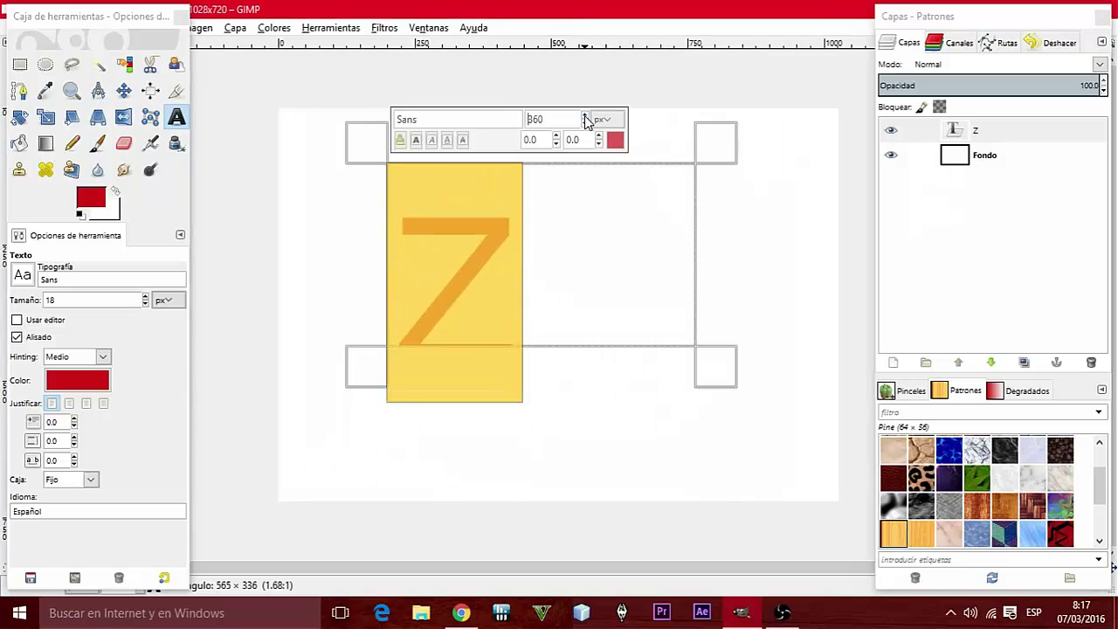
{"action": "left_click_drag", "start_coordinate": [711, 376], "coordinate": [547, 427]}
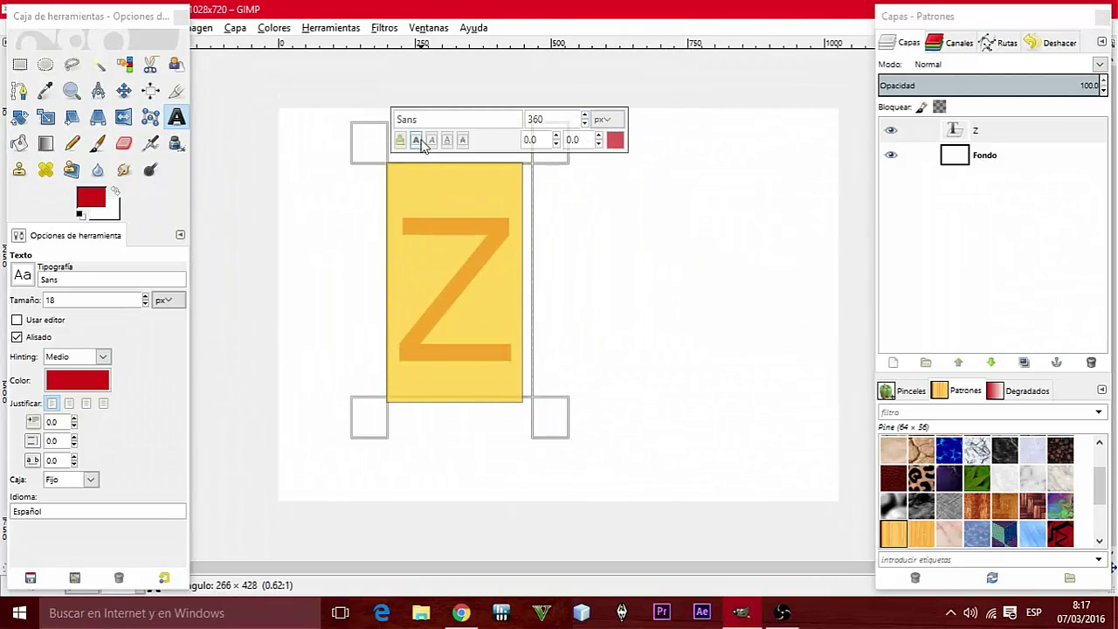
{"action": "left_click", "coordinate": [717, 237]}
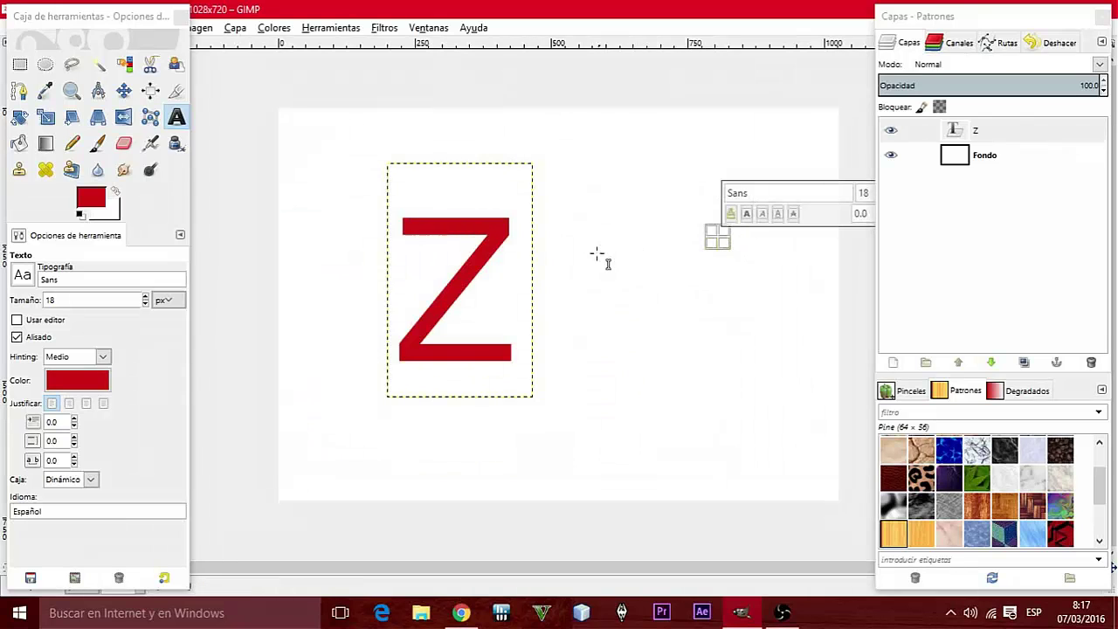
Step: Convert the Z text layer to a path and make that path visible on the canvas
{"action": "right_click", "coordinate": [998, 133]}
{"action": "left_click", "coordinate": [1022, 133]}
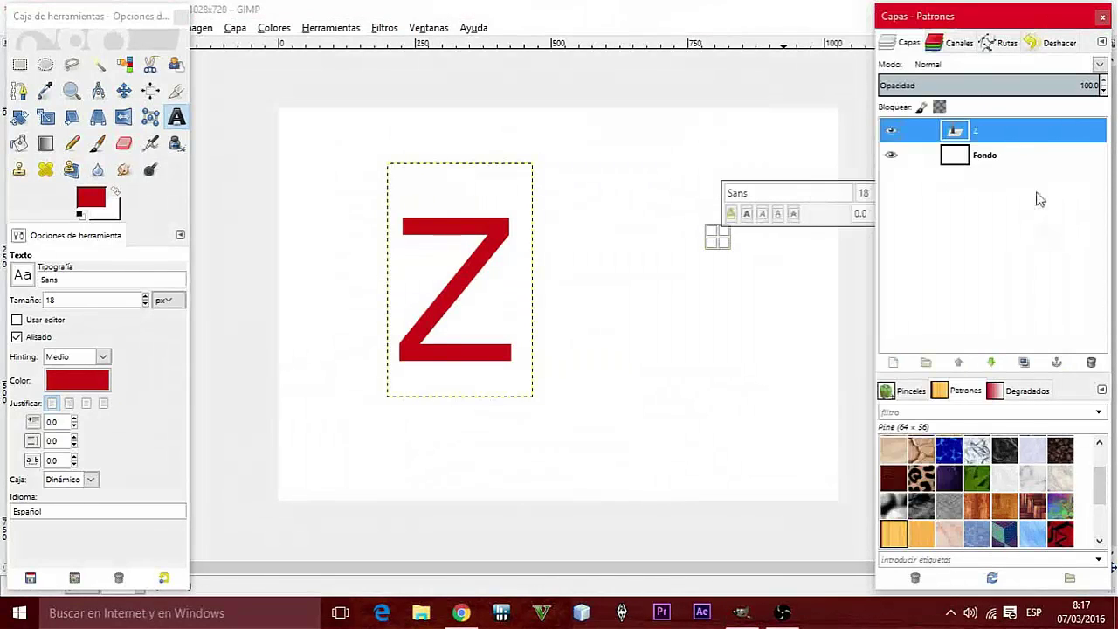
{"action": "right_click", "coordinate": [992, 132]}
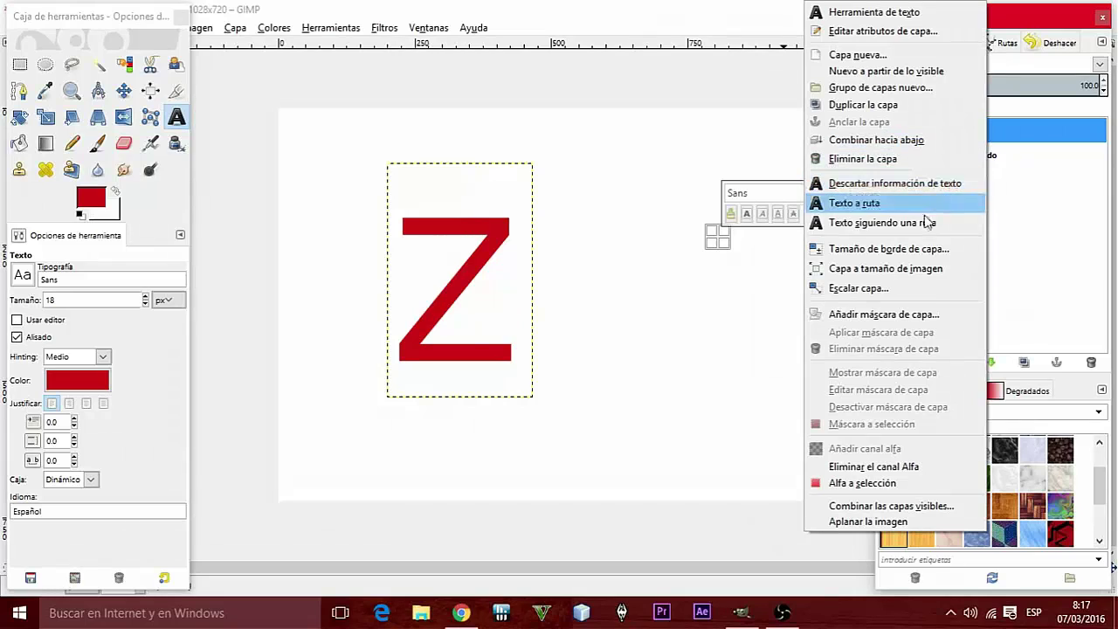
{"action": "left_click", "coordinate": [879, 205]}
{"action": "left_click", "coordinate": [1001, 43]}
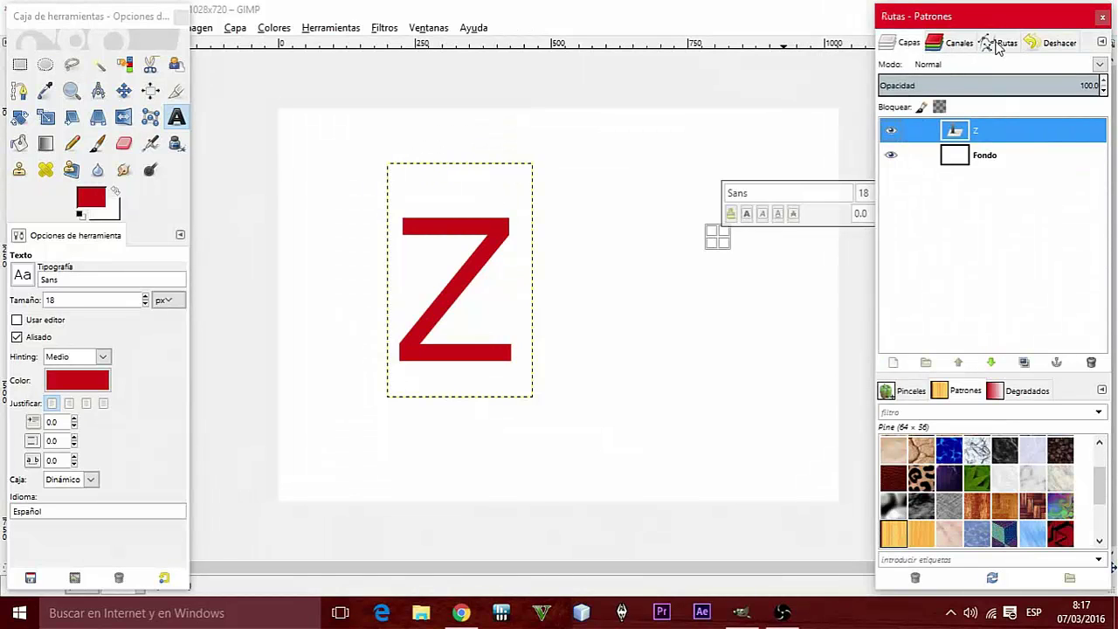
{"action": "left_click", "coordinate": [904, 45]}
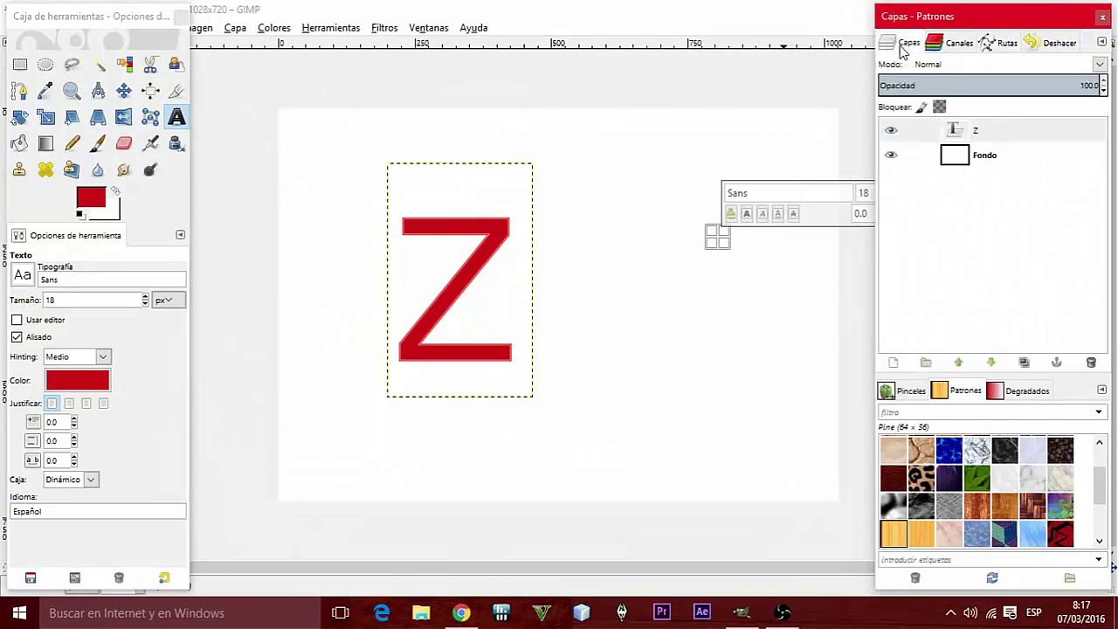
Step: Delete the Z text layer and activate its remaining outline path, Ruta, for editing with the Paths tool
{"action": "right_click", "coordinate": [968, 131]}
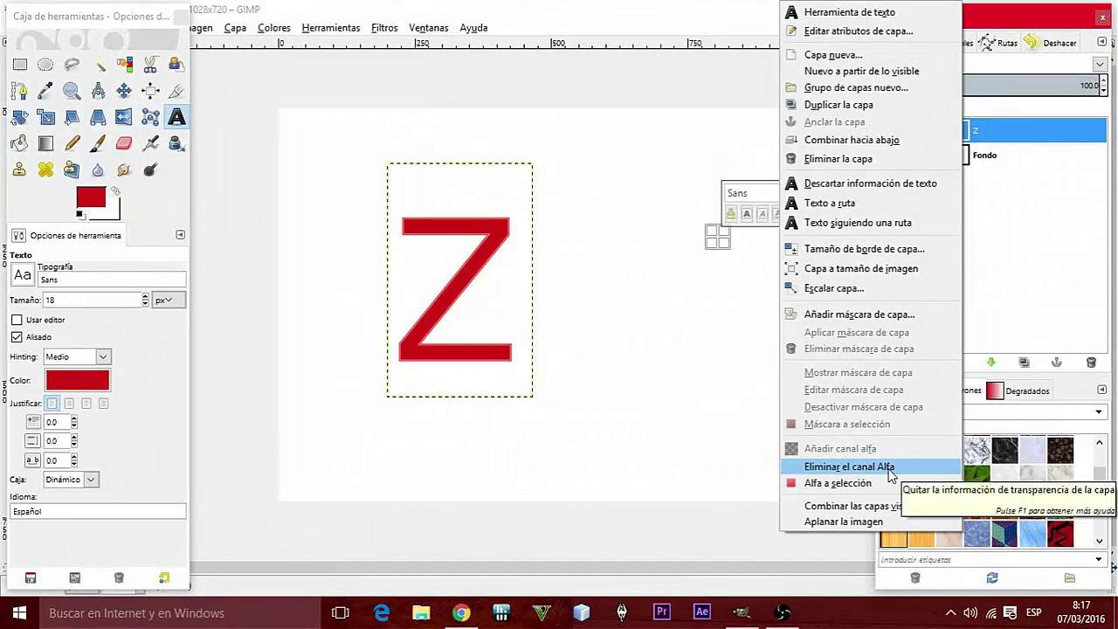
{"action": "left_click", "coordinate": [855, 158]}
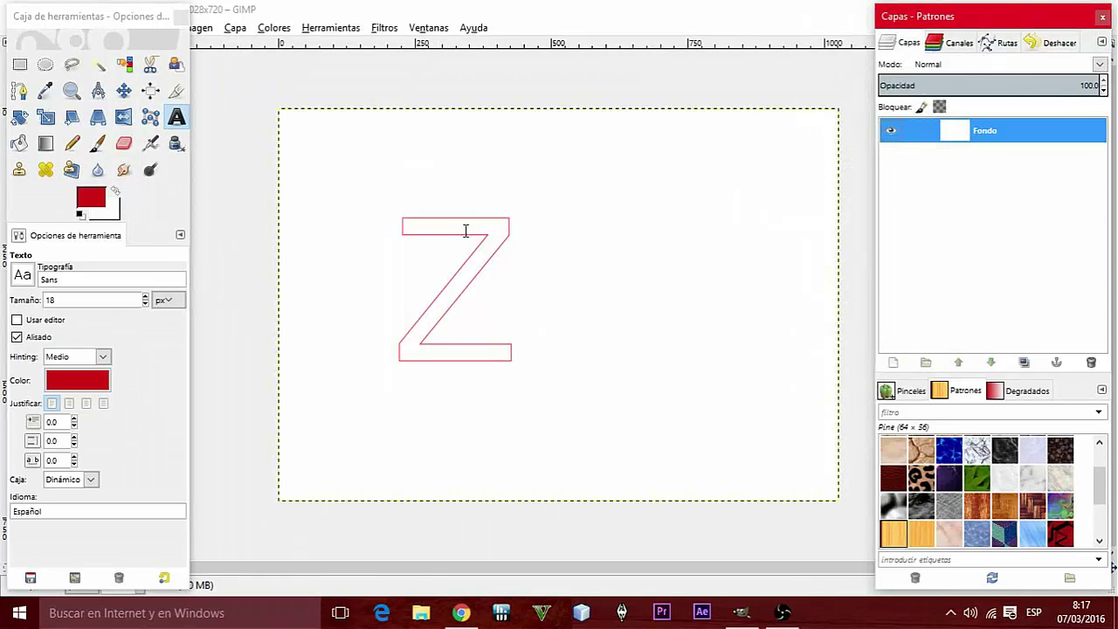
{"action": "left_click", "coordinate": [987, 44]}
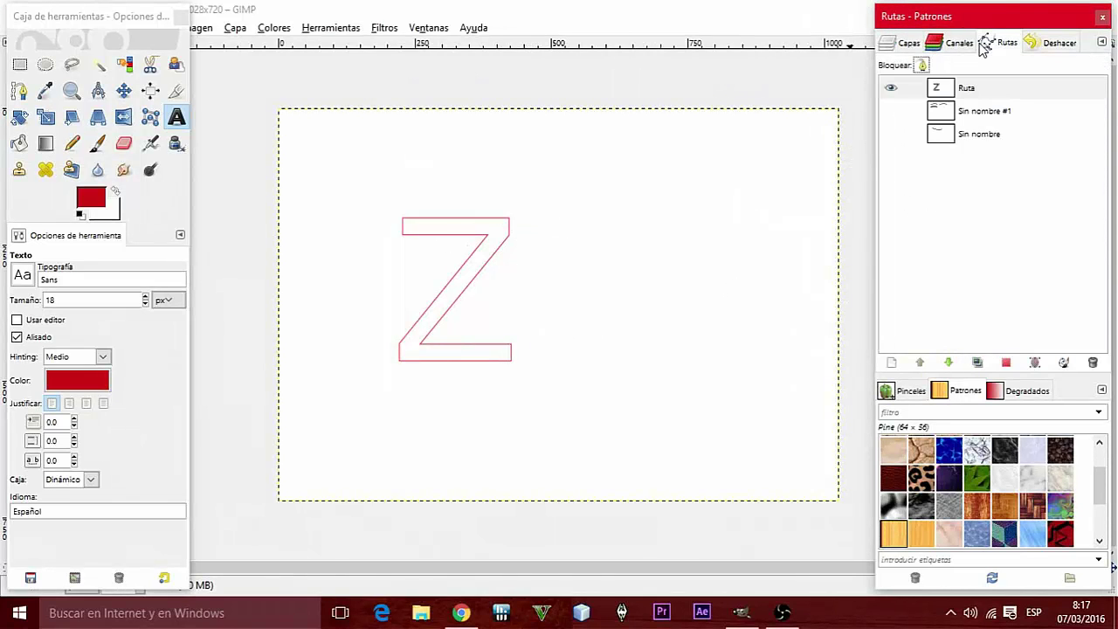
{"action": "left_click", "coordinate": [19, 91]}
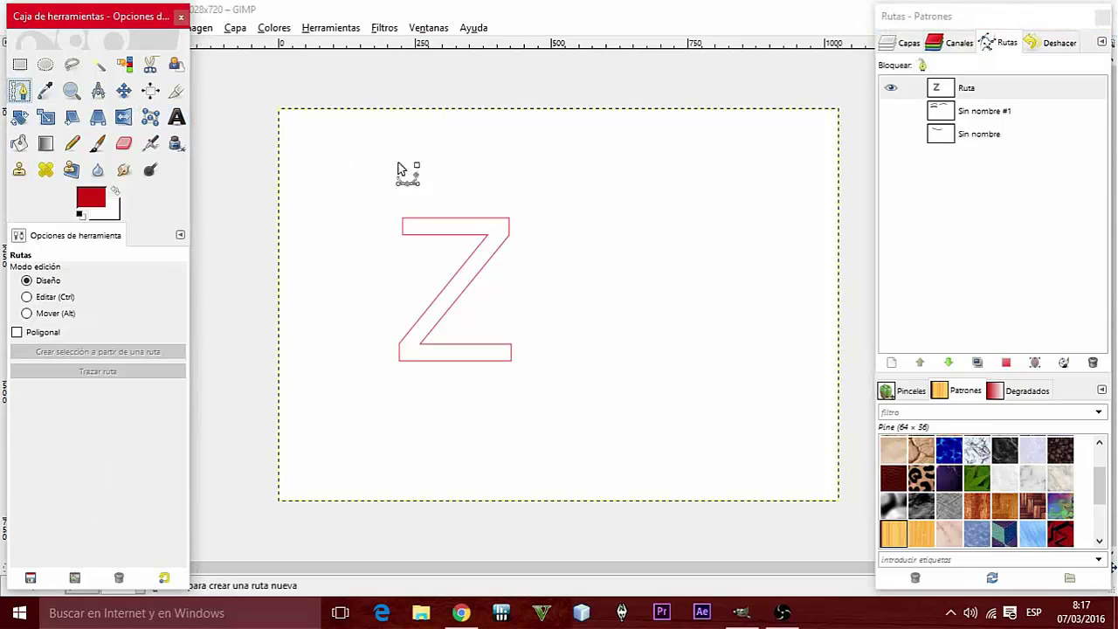
{"action": "left_click", "coordinate": [512, 223]}
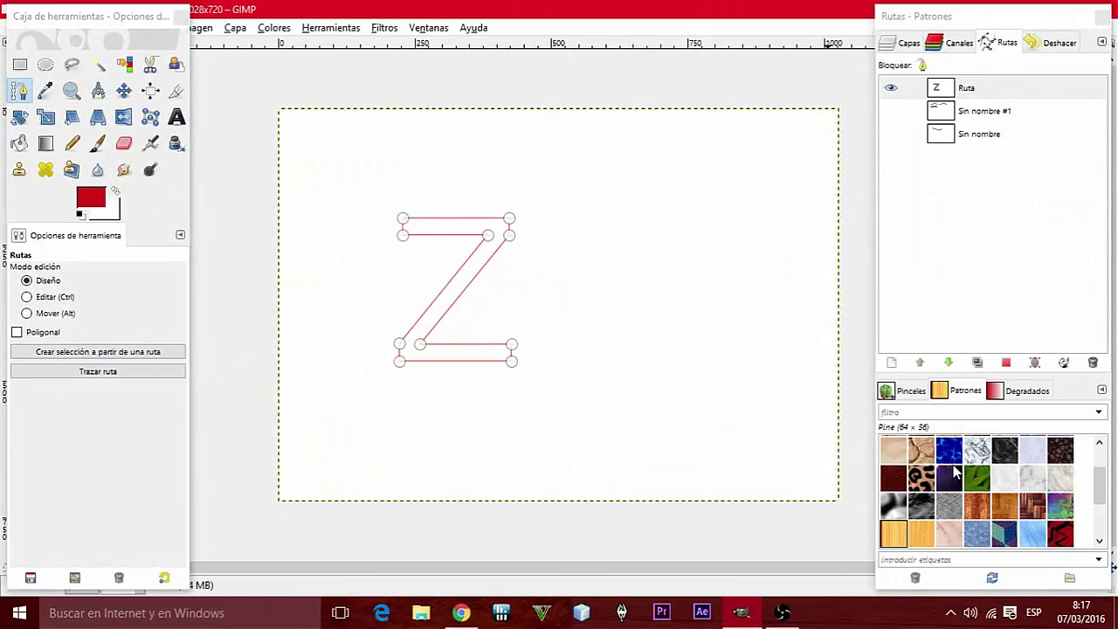
Step: Try pattern fills such as Electric Blue, Leopard and Crinkled Paper on the background, ending with the white Portapapeles pattern
{"action": "left_click_drag", "start_coordinate": [951, 453], "coordinate": [512, 361]}
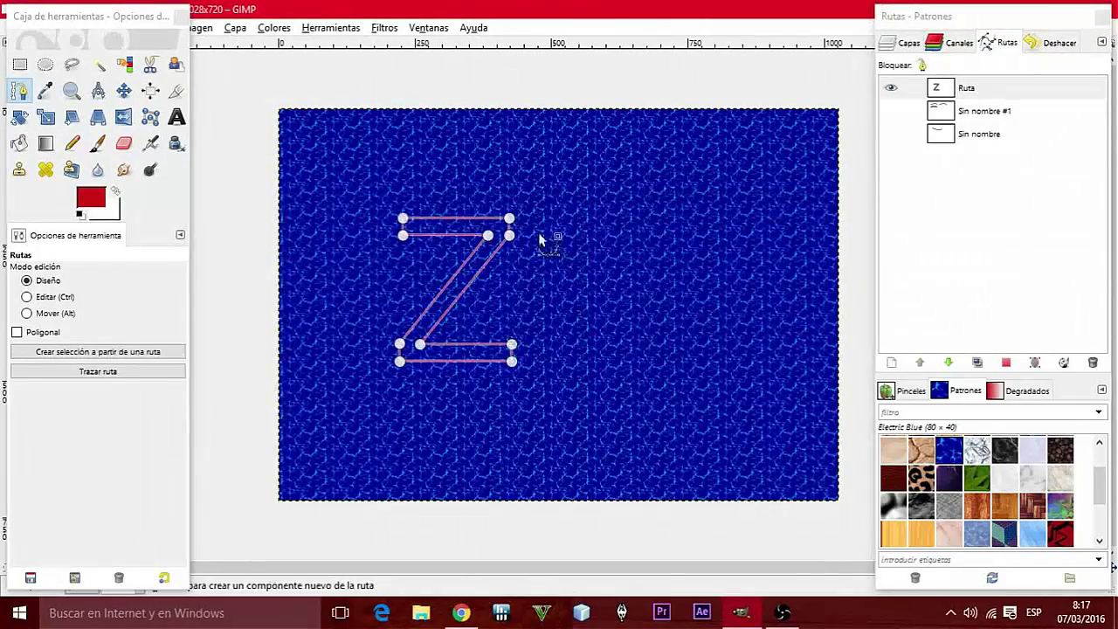
{"action": "left_click_drag", "start_coordinate": [921, 478], "coordinate": [498, 237]}
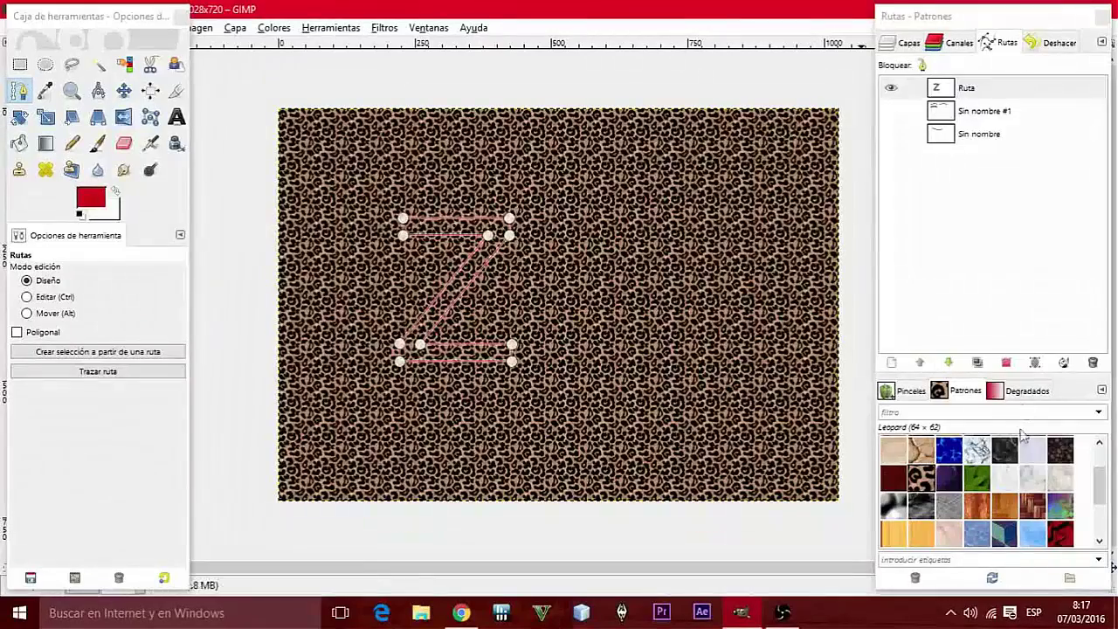
{"action": "left_click_drag", "start_coordinate": [888, 463], "coordinate": [685, 320]}
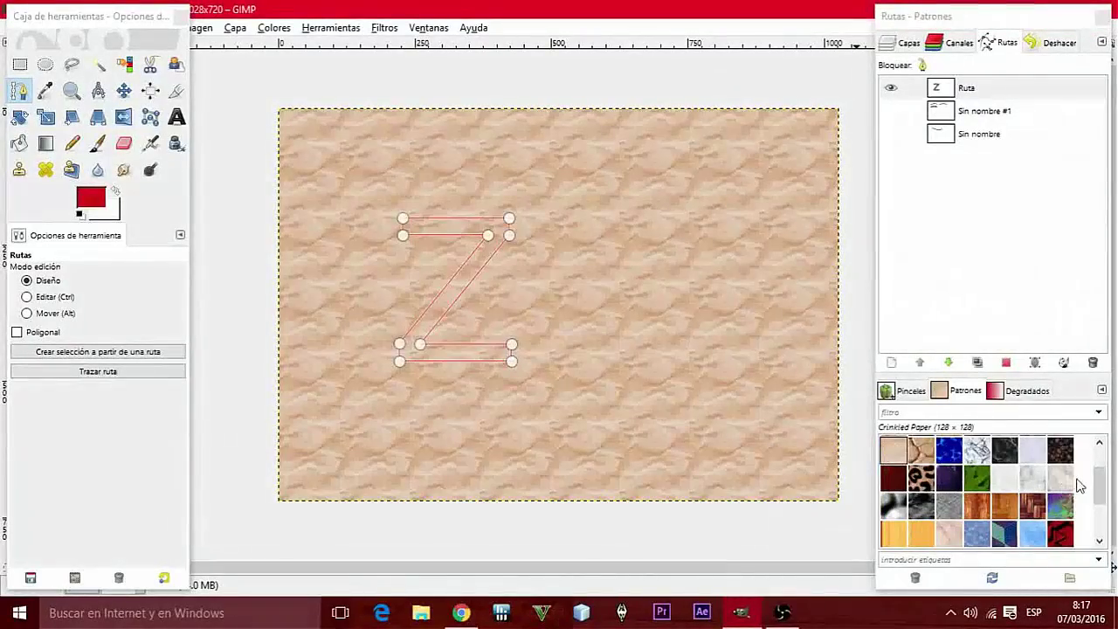
{"action": "scroll", "coordinate": [1073, 486], "scroll_direction": "up", "scroll_amount": 2}
{"action": "left_click_drag", "start_coordinate": [921, 449], "coordinate": [699, 353]}
{"action": "left_click_drag", "start_coordinate": [895, 451], "coordinate": [637, 317]}
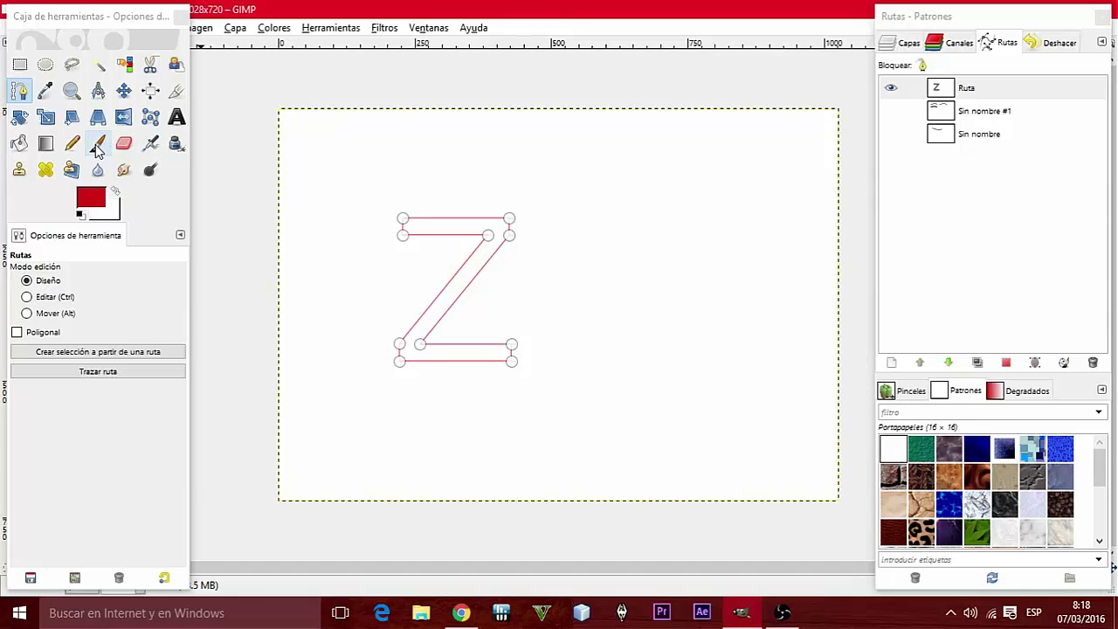
Step: Set the Paintbrush tool to the Confetti brush with size 448.64 and angle -48.20
{"action": "left_click", "coordinate": [98, 144]}
{"action": "left_click", "coordinate": [22, 323]}
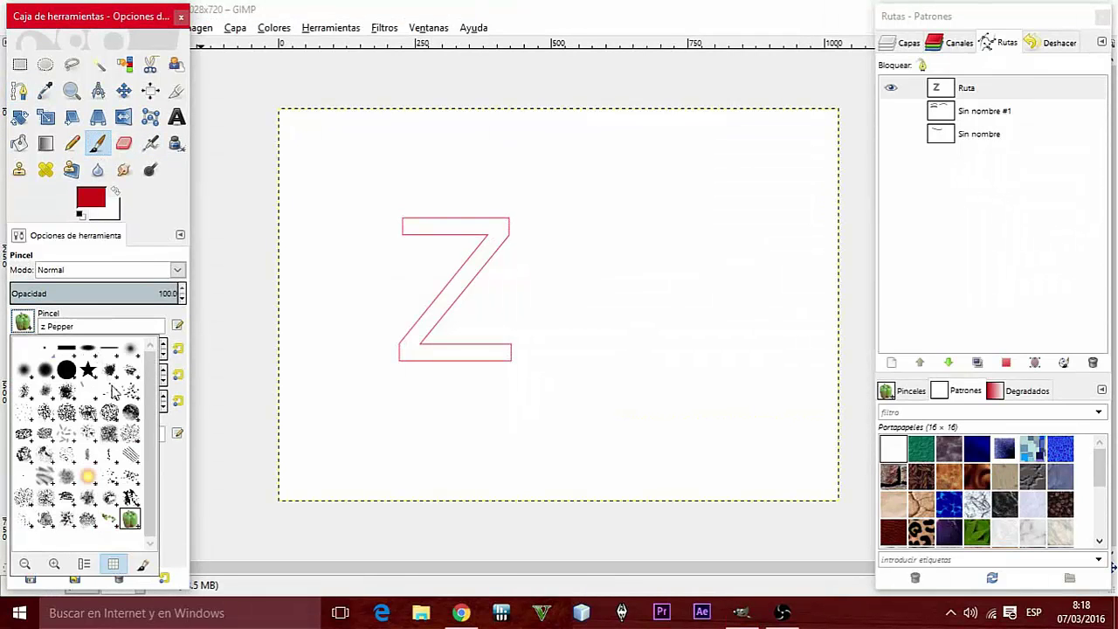
{"action": "left_click", "coordinate": [67, 430]}
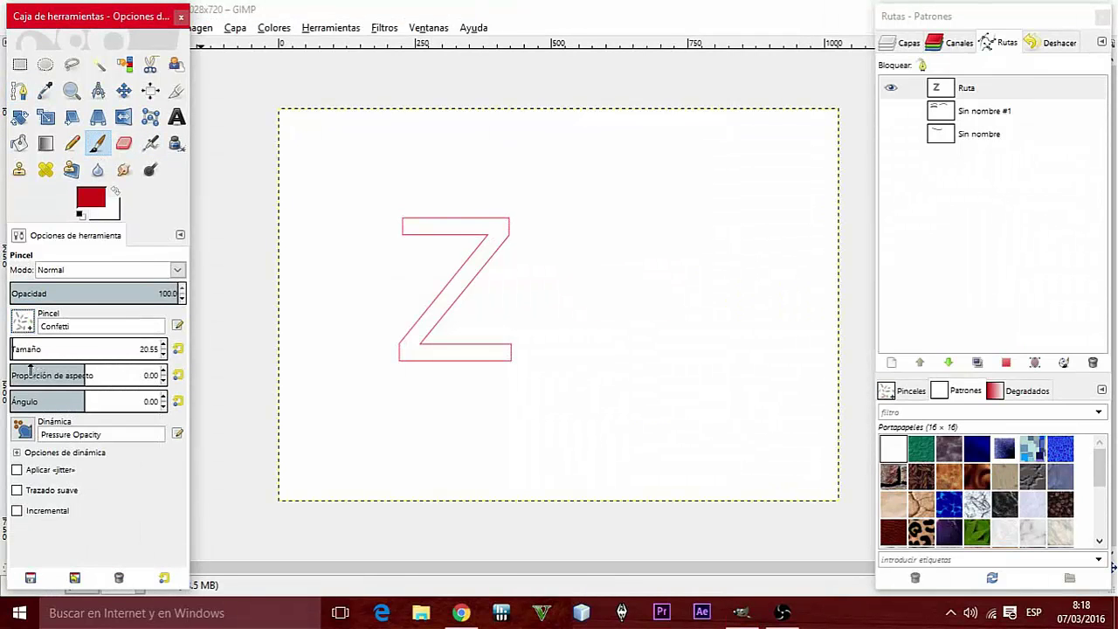
{"action": "left_click_drag", "start_coordinate": [31, 350], "coordinate": [77, 350]}
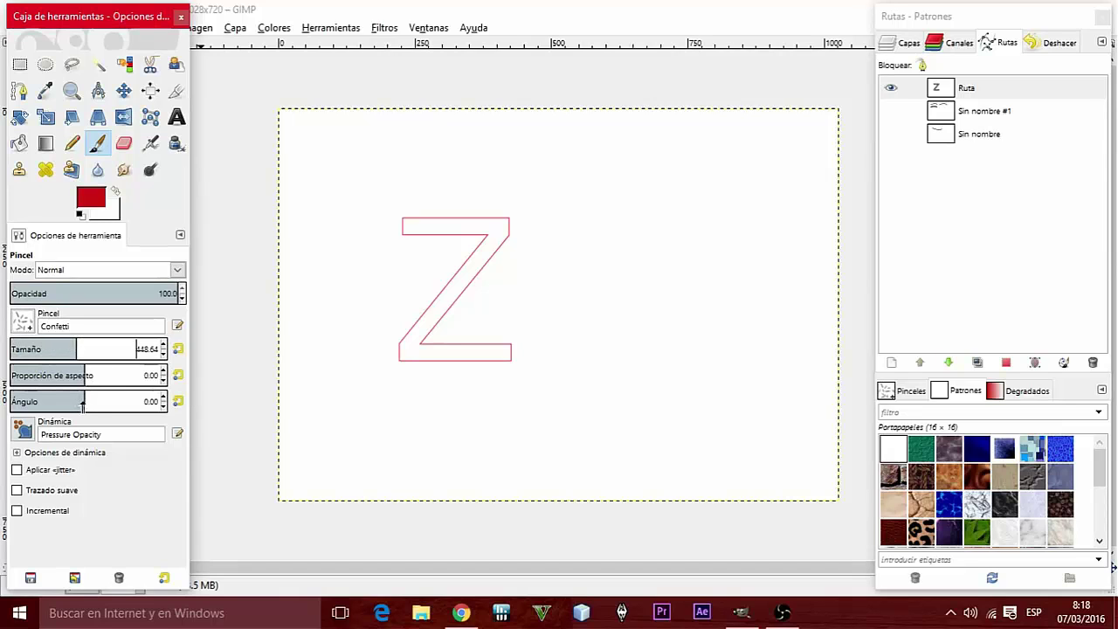
{"action": "left_click_drag", "start_coordinate": [85, 401], "coordinate": [63, 401]}
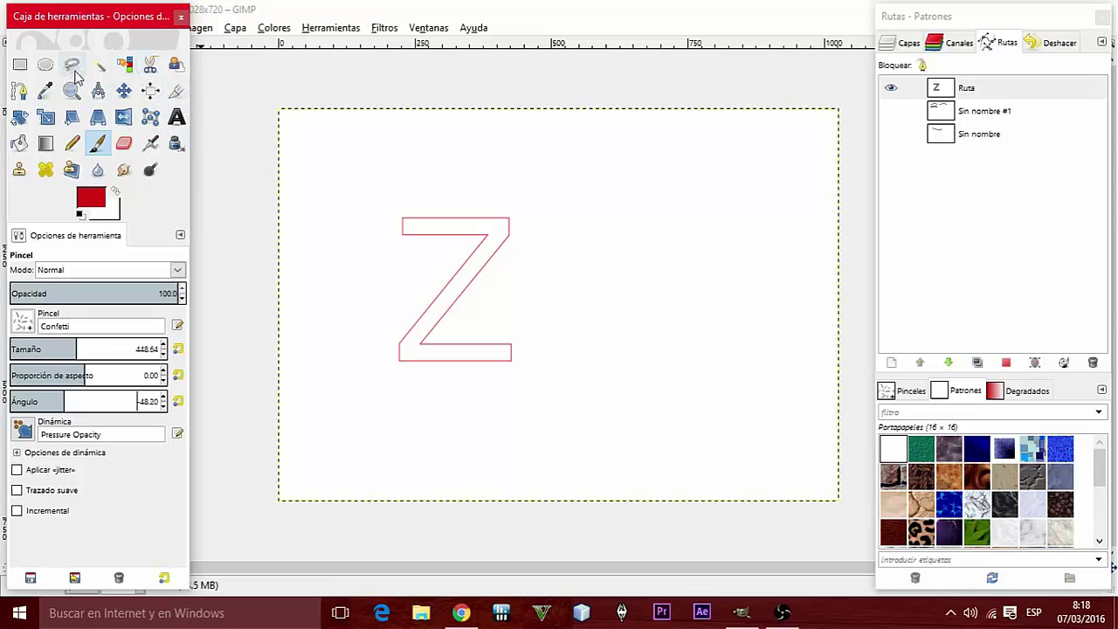
Step: Try stroking the Z path with the Paintbrush tool using the oversized Confetti brush, and undo the stroke
{"action": "left_click", "coordinate": [19, 91]}
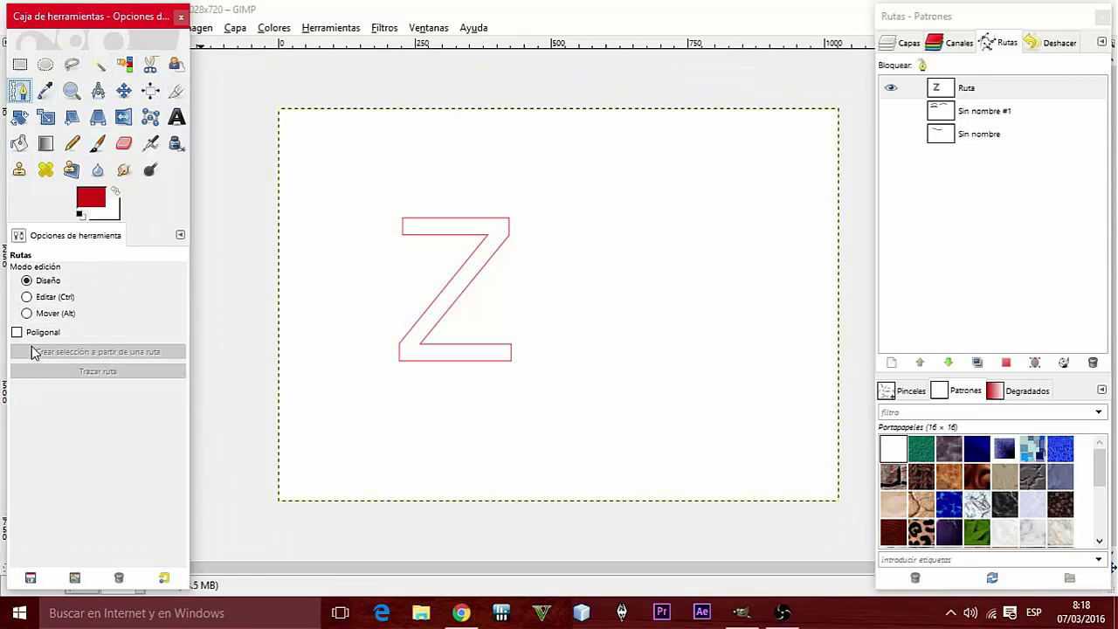
{"action": "left_click", "coordinate": [430, 234]}
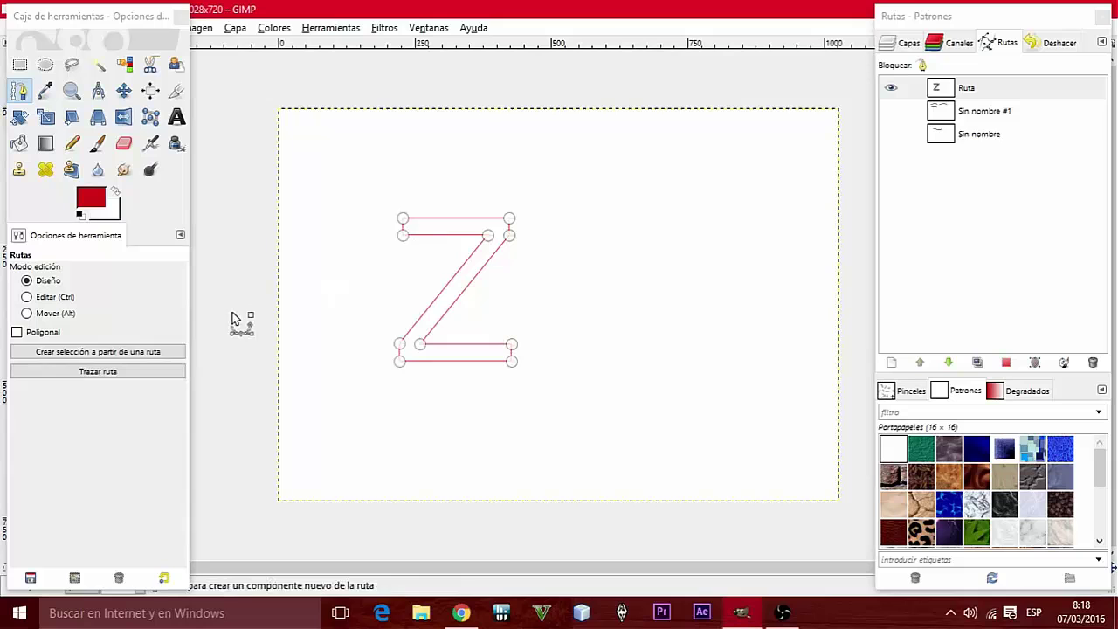
{"action": "left_click", "coordinate": [125, 374]}
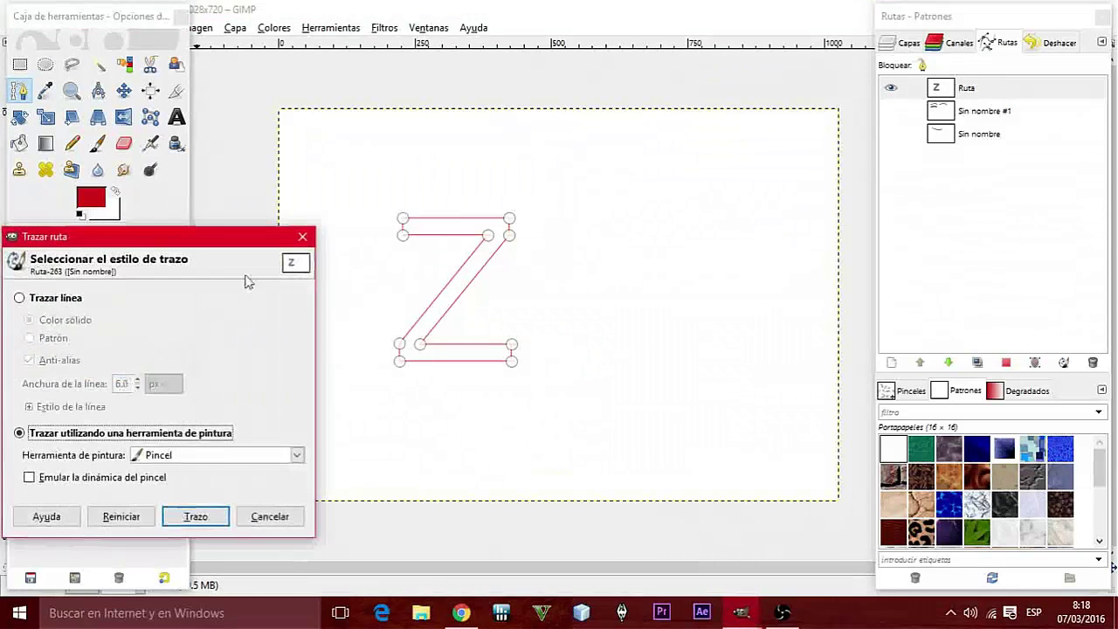
{"action": "left_click", "coordinate": [195, 516]}
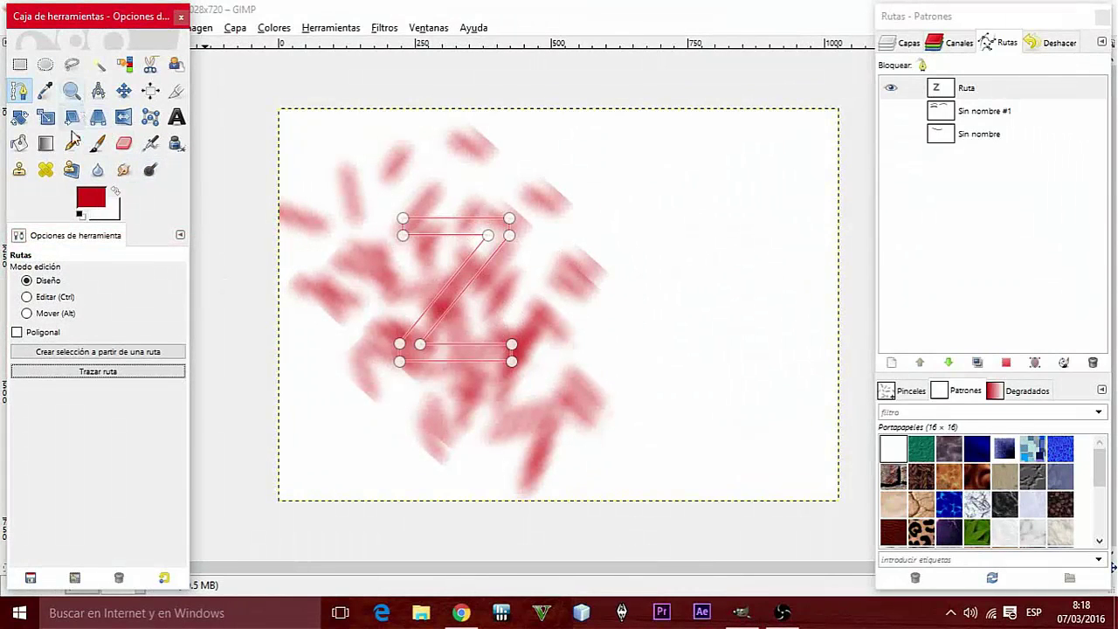
{"action": "key", "text": "ctrl+z"}
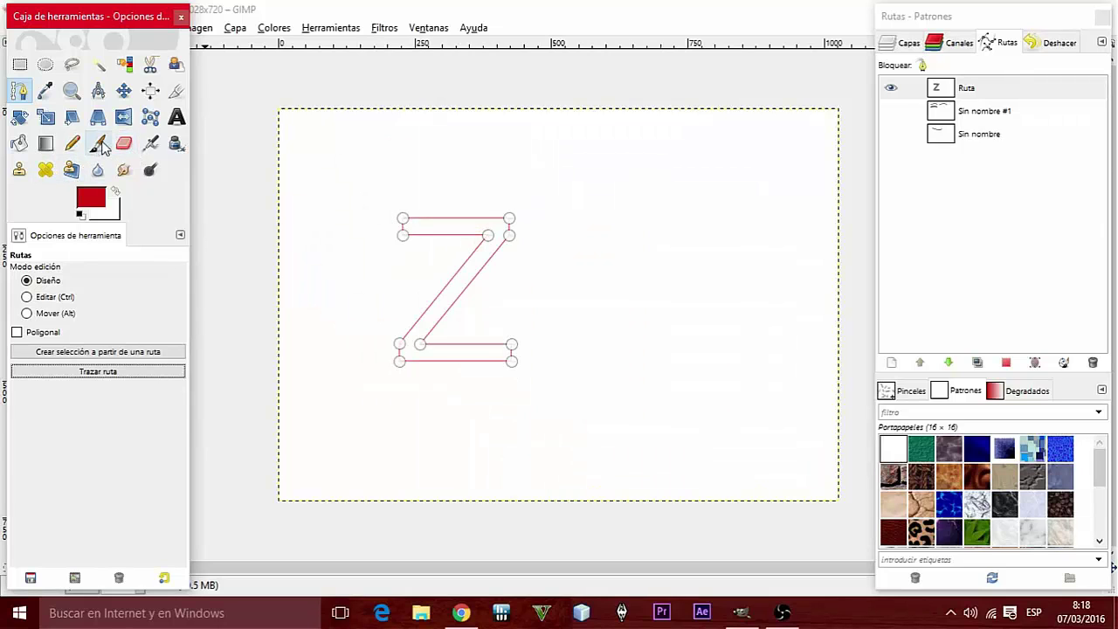
Step: Reduce the Paintbrush tool's Confetti brush size to 39.21
{"action": "left_click", "coordinate": [98, 143]}
{"action": "left_click", "coordinate": [41, 347]}
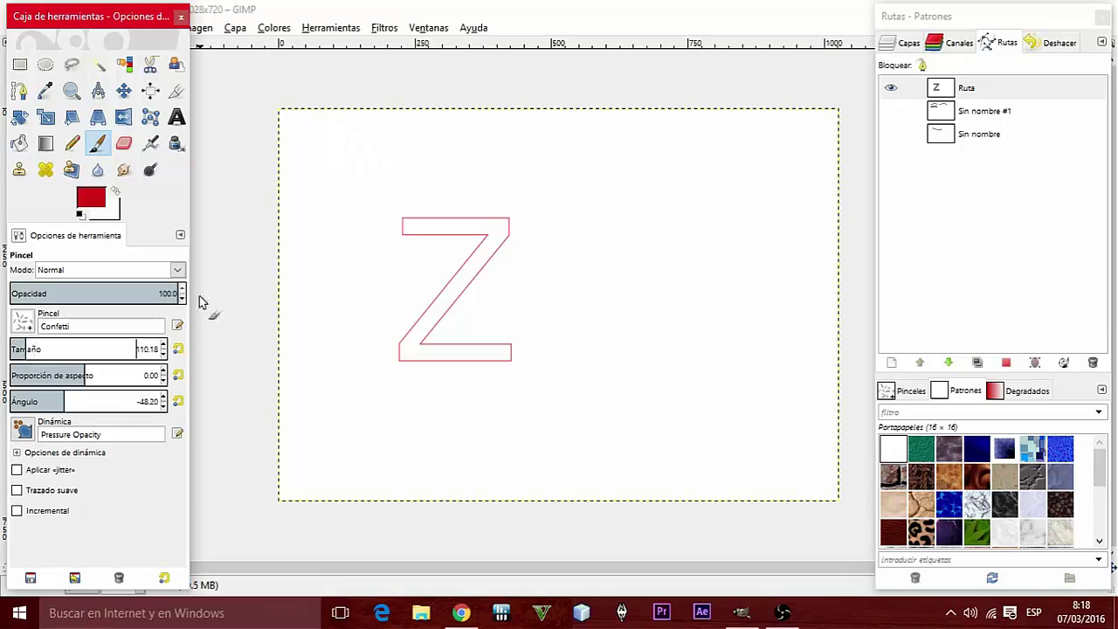
{"action": "left_click", "coordinate": [26, 351]}
{"action": "left_click", "coordinate": [16, 351]}
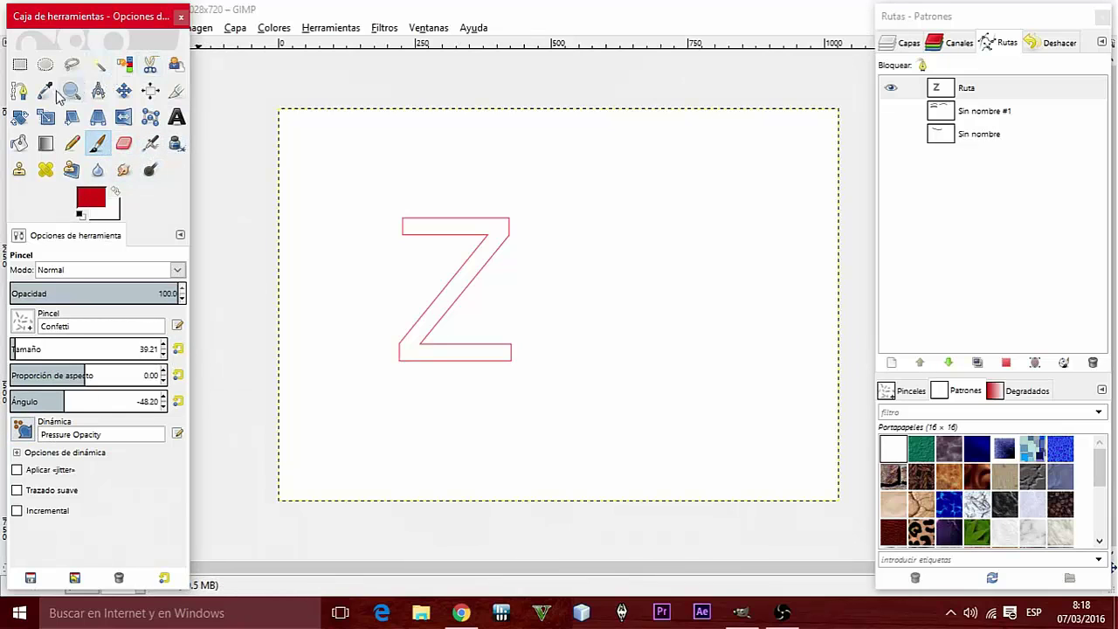
Step: Activate the Z path with the Paths tool, stroke it with the Paintbrush's Confetti brush, and inspect the stroke up close
{"action": "left_click", "coordinate": [19, 90]}
{"action": "left_click", "coordinate": [512, 232]}
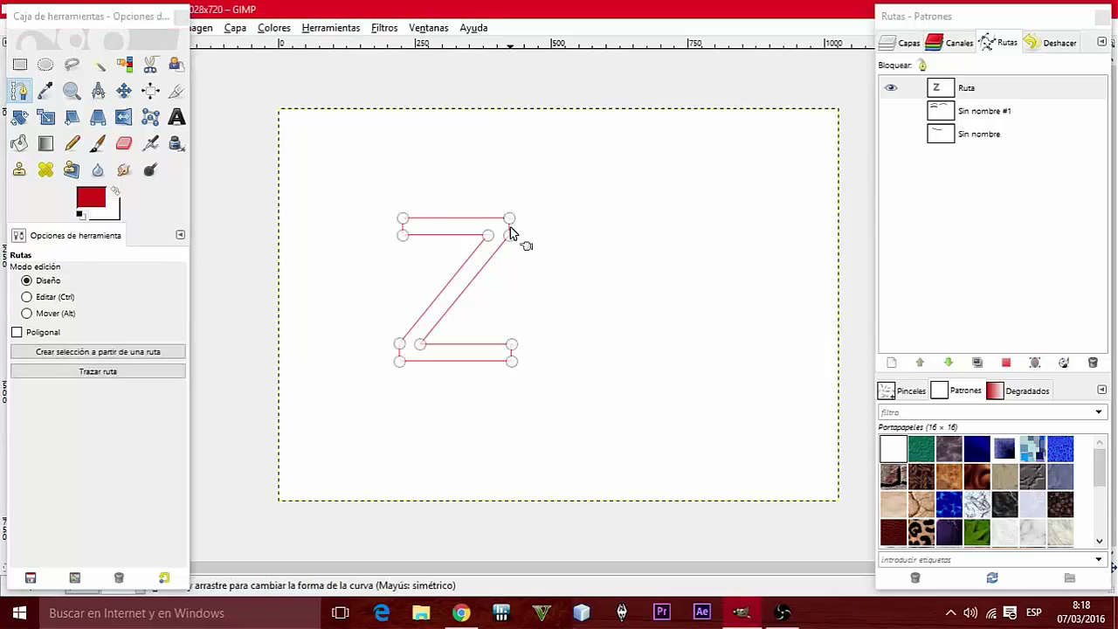
{"action": "left_click", "coordinate": [100, 373]}
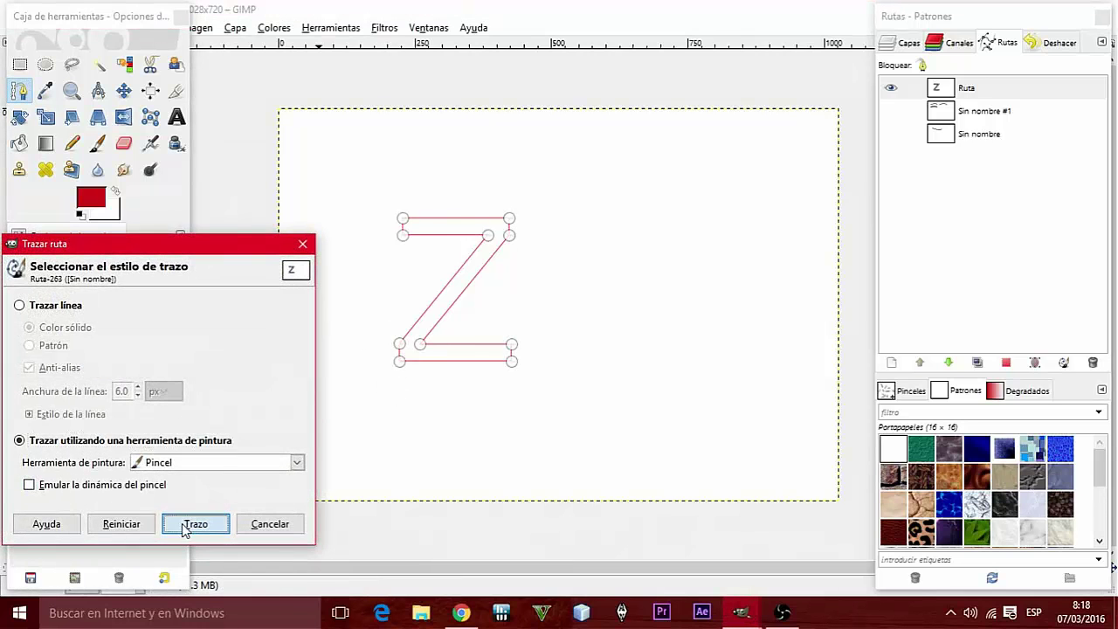
{"action": "left_click", "coordinate": [191, 521]}
{"action": "scroll", "coordinate": [525, 240], "scroll_direction": "up", "scroll_amount": 5}
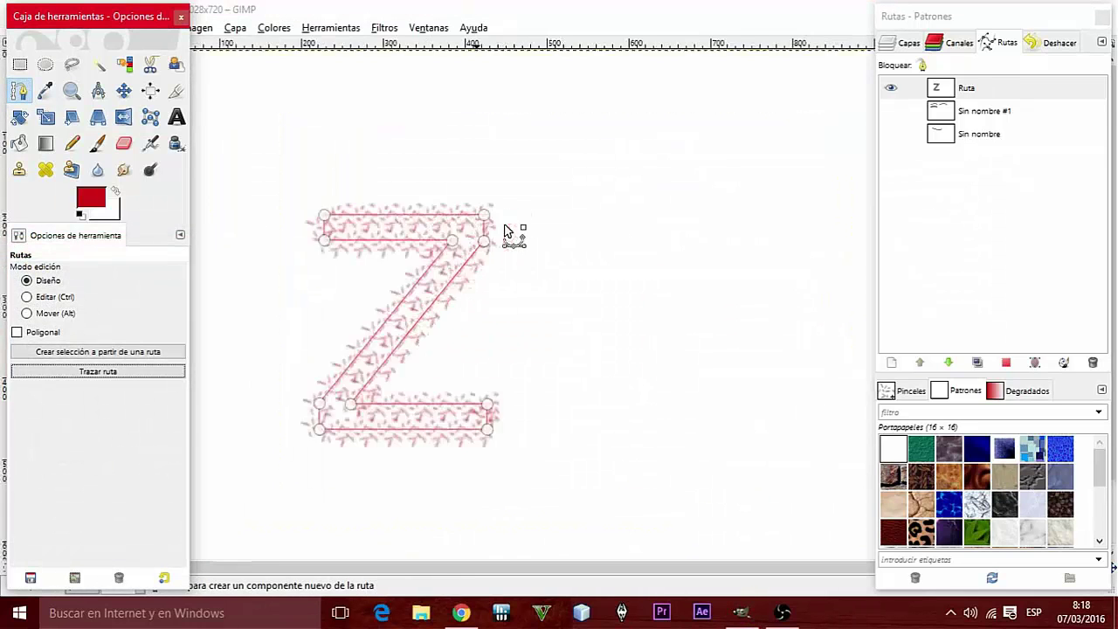
{"action": "scroll", "coordinate": [427, 240], "scroll_direction": "down", "scroll_amount": 3}
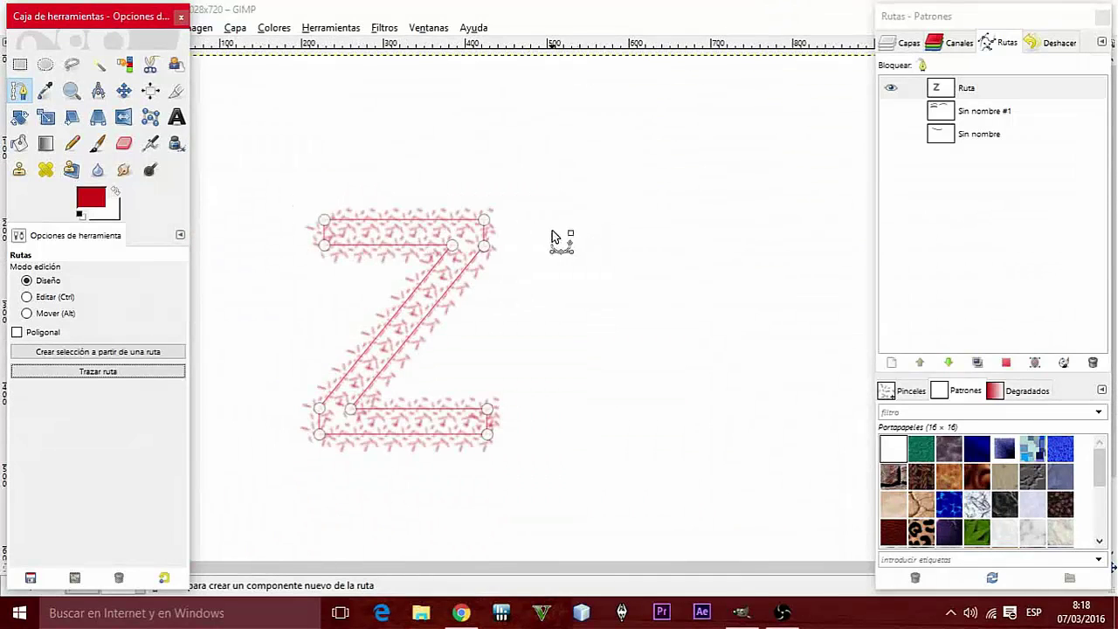
{"action": "scroll", "coordinate": [454, 251], "scroll_direction": "down", "scroll_amount": 1}
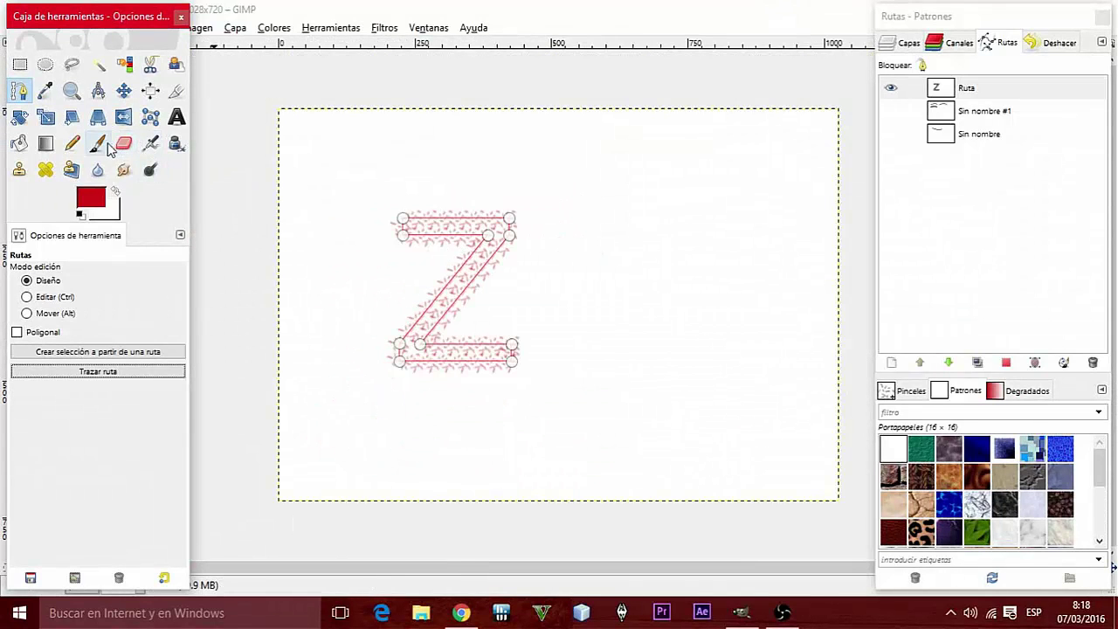
Step: Set the Paintbrush tool to the Sparks brush with size 22.84
{"action": "left_click", "coordinate": [98, 143]}
{"action": "left_click", "coordinate": [23, 323]}
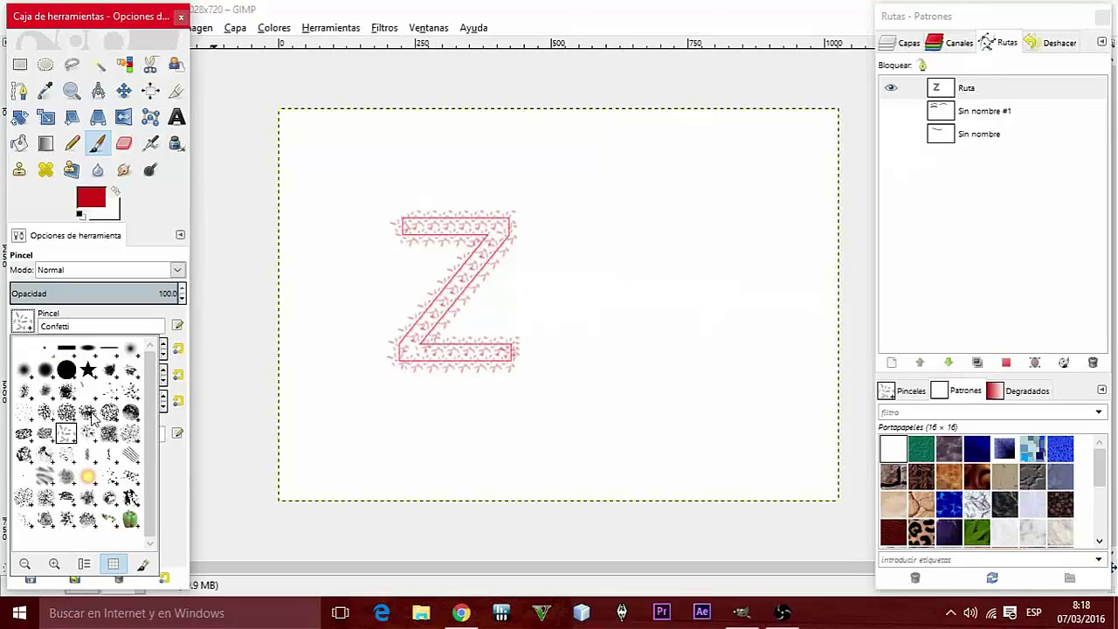
{"action": "left_click", "coordinate": [93, 473]}
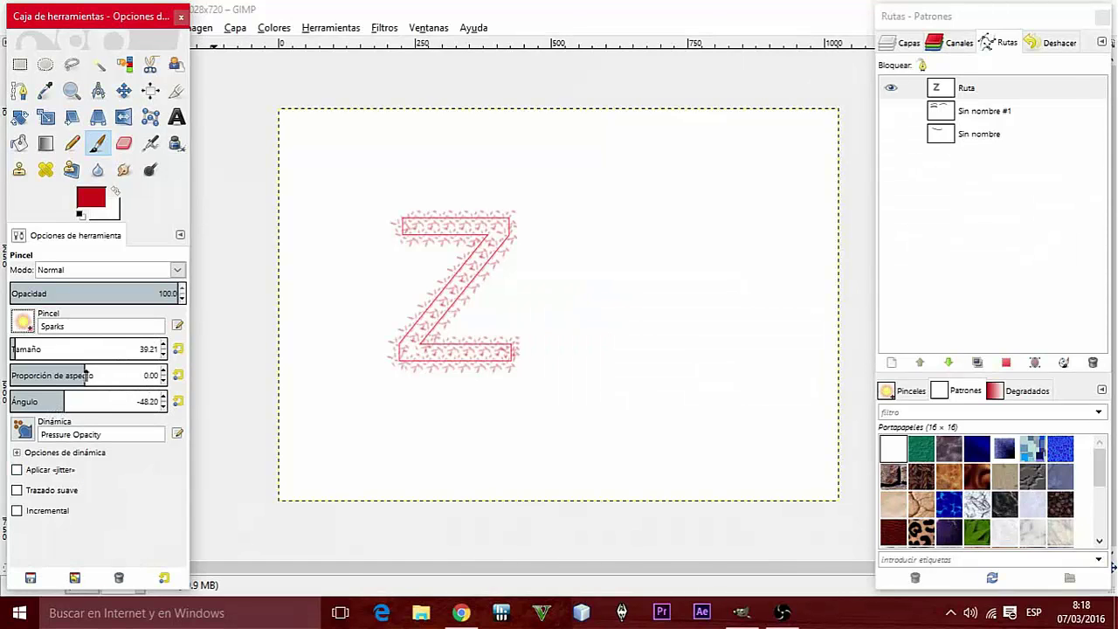
{"action": "left_click", "coordinate": [10, 348]}
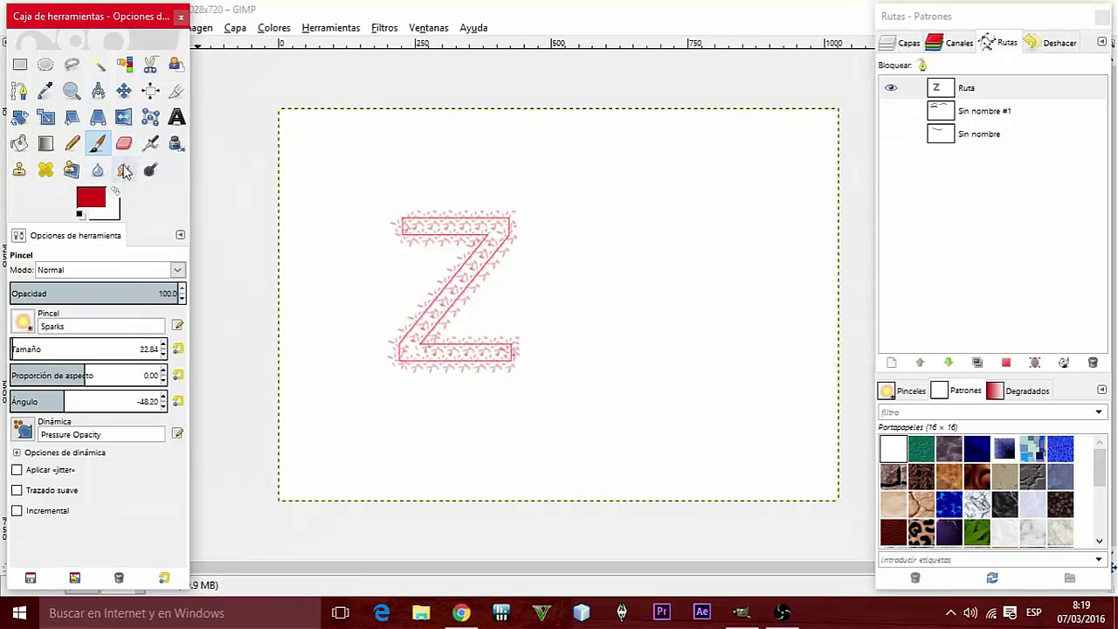
Step: Activate the Z path with the Paths tool, stroke it with the Paintbrush's Sparks brush, and hide the path
{"action": "left_click", "coordinate": [19, 91]}
{"action": "left_click", "coordinate": [432, 236]}
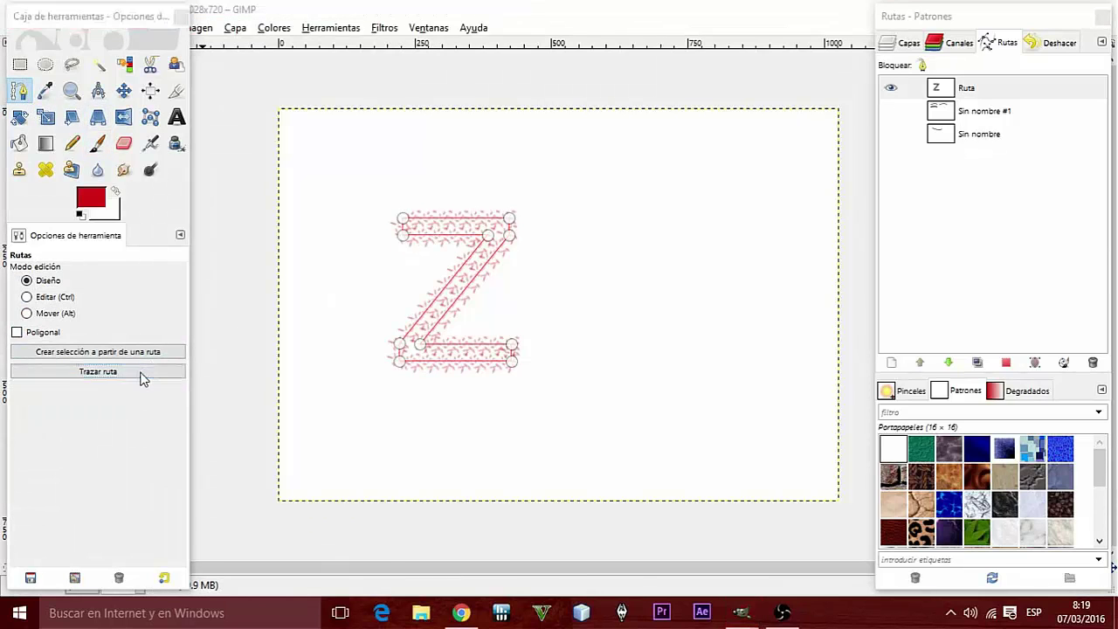
{"action": "left_click", "coordinate": [140, 374]}
{"action": "left_click", "coordinate": [195, 518]}
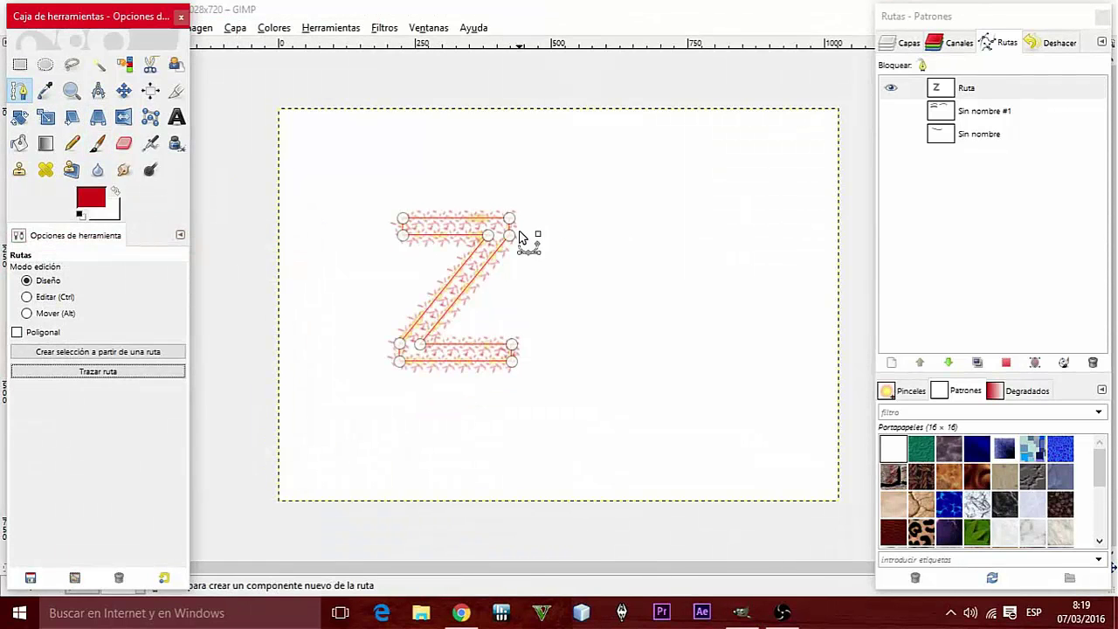
{"action": "scroll", "coordinate": [502, 234], "scroll_direction": "up", "scroll_amount": 3}
{"action": "scroll", "coordinate": [411, 263], "scroll_direction": "down", "scroll_amount": 1}
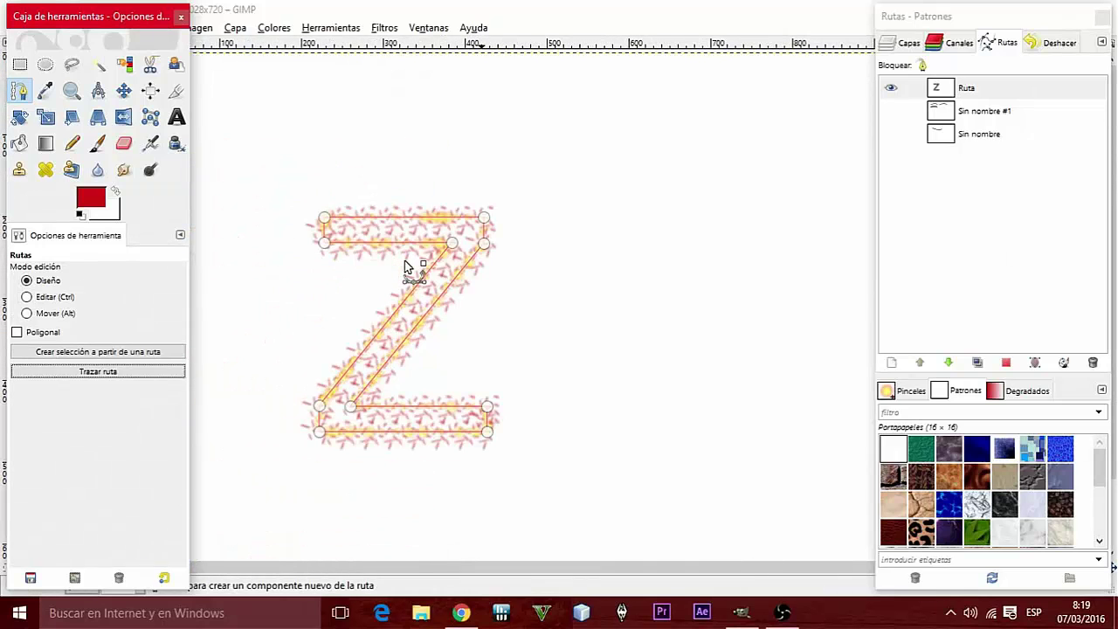
{"action": "left_click", "coordinate": [901, 93]}
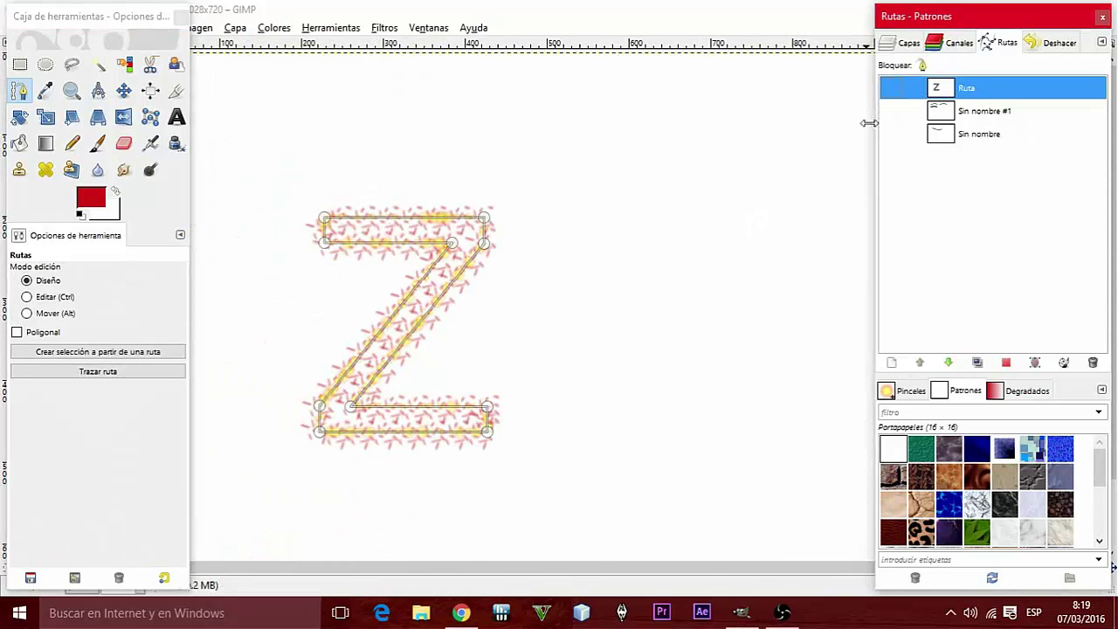
{"action": "left_click", "coordinate": [513, 261]}
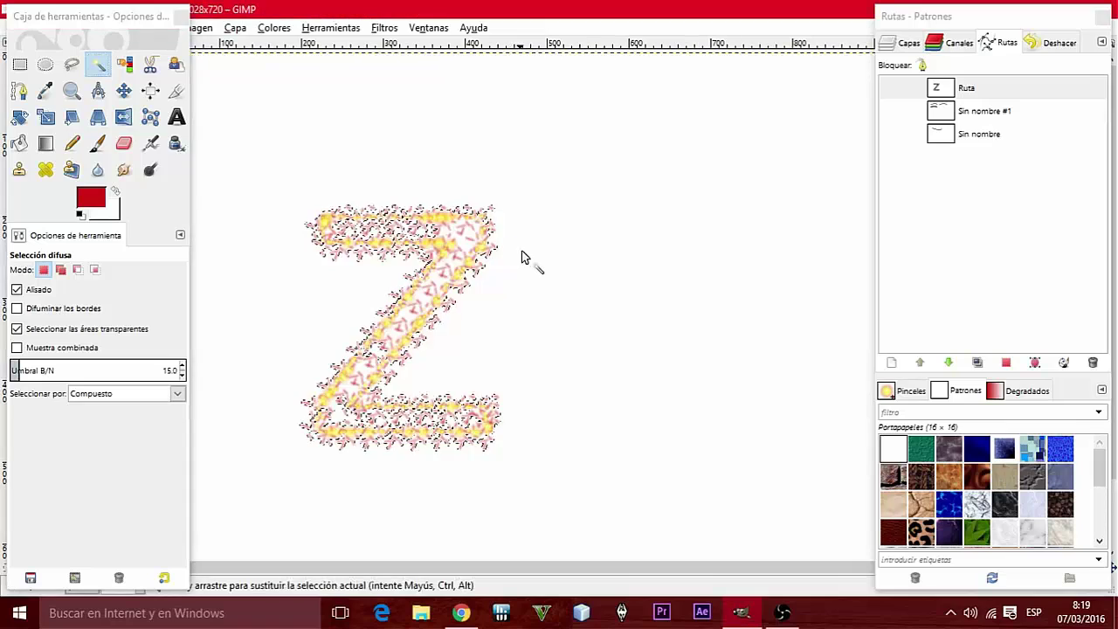
{"action": "right_click", "coordinate": [527, 260]}
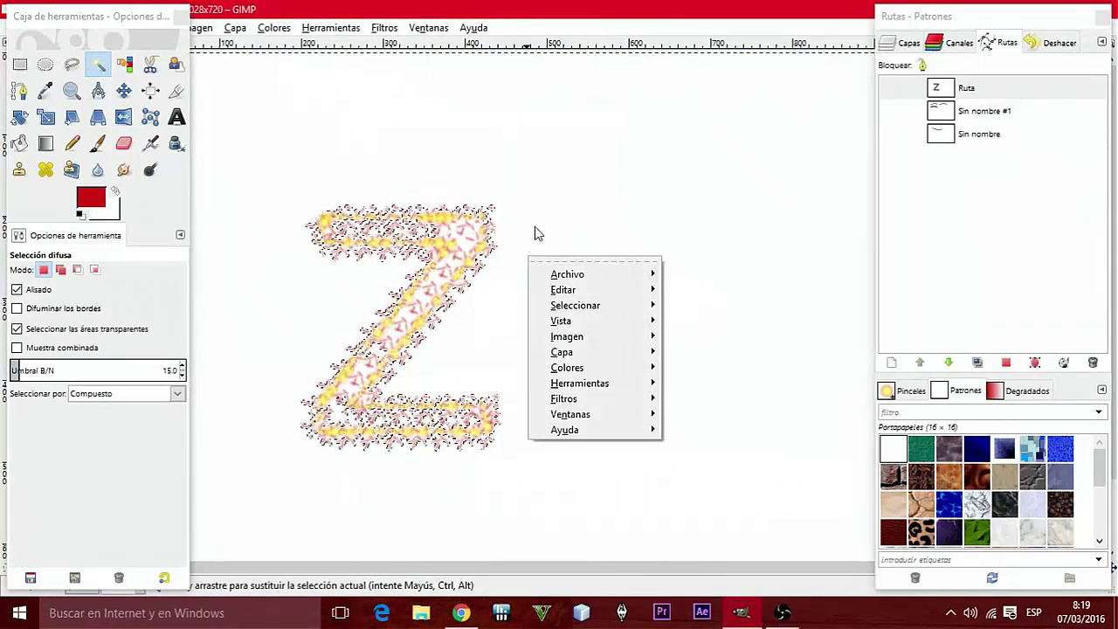
{"action": "left_click", "coordinate": [536, 232]}
{"action": "left_click", "coordinate": [72, 64]}
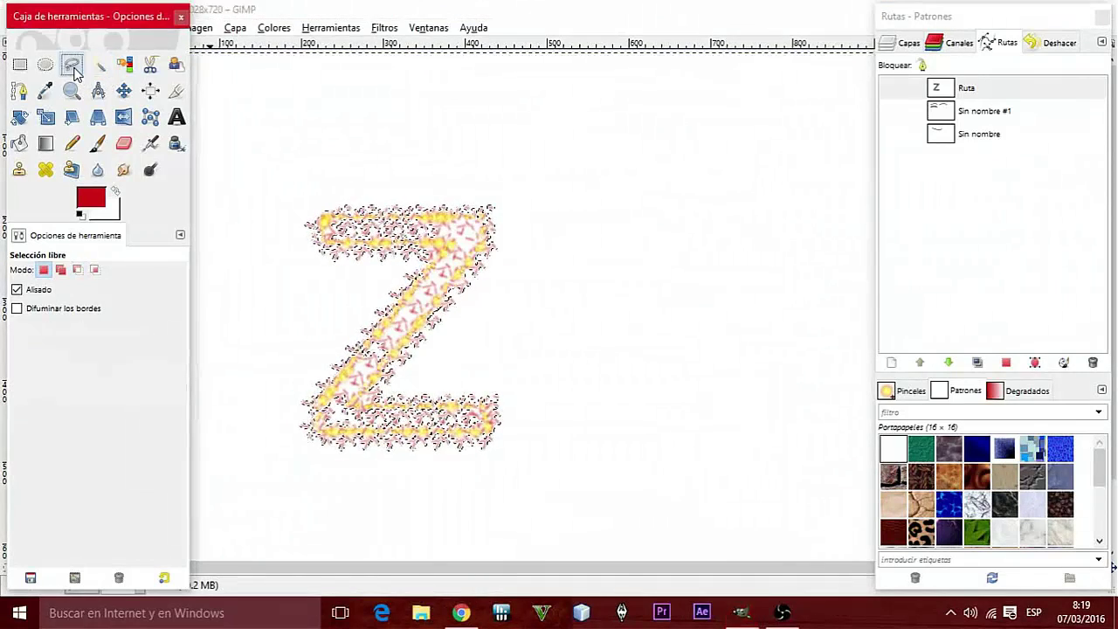
{"action": "left_click", "coordinate": [542, 213]}
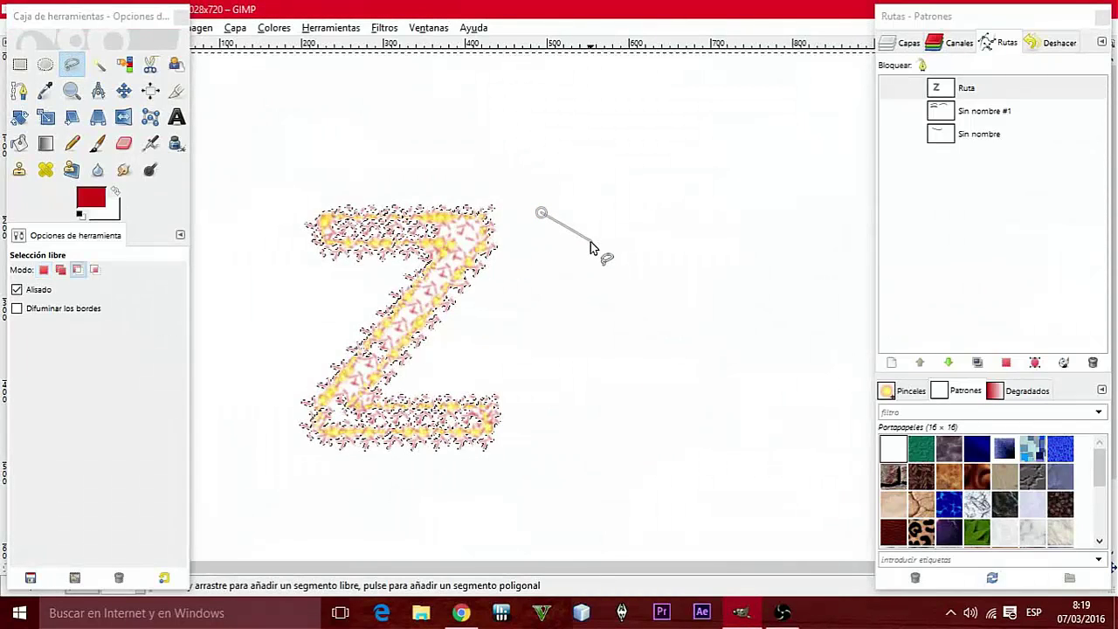
{"action": "key", "text": "ctrl+t"}
{"action": "right_click", "coordinate": [524, 153]}
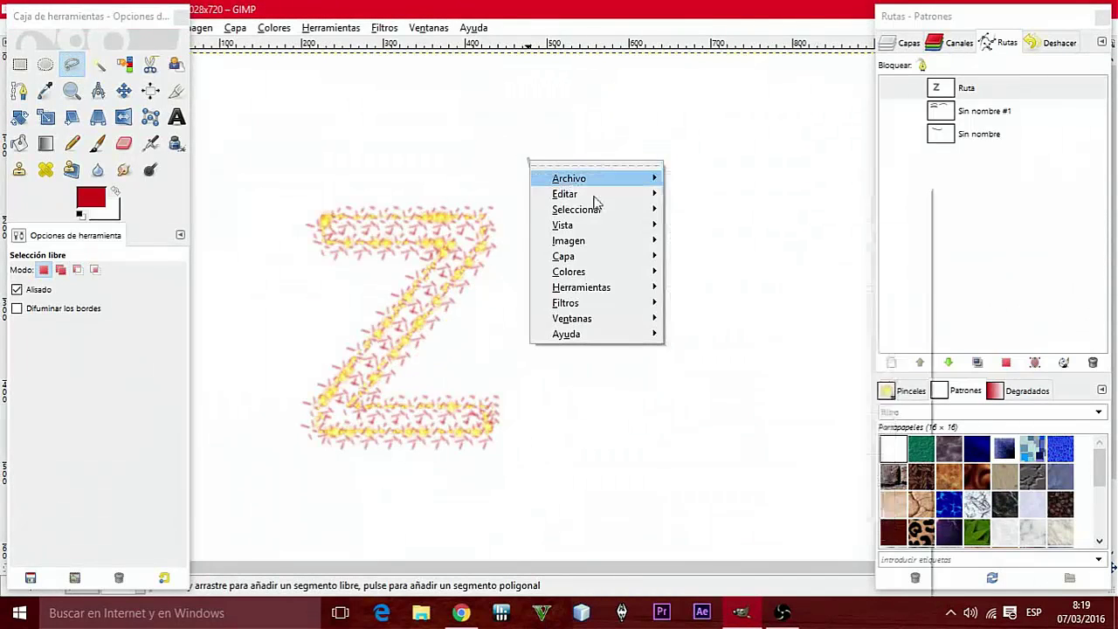
{"action": "left_click", "coordinate": [487, 139]}
Step: Switch to the Move tool, show the image's layers, and examine the stroked Z on the Fondo layer up close
{"action": "left_click", "coordinate": [124, 64]}
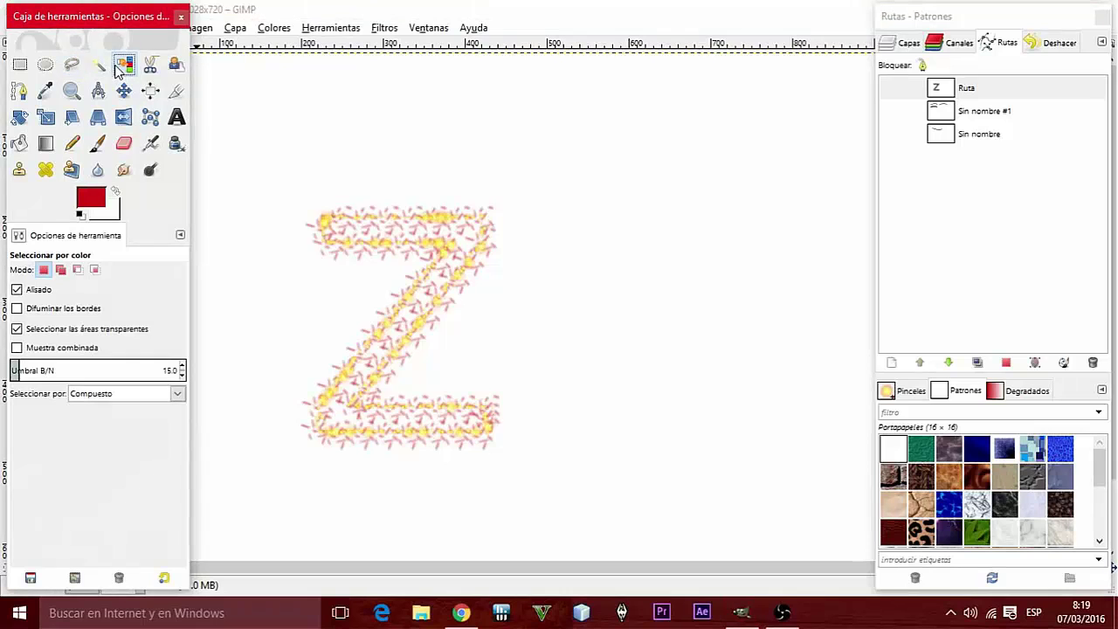
{"action": "left_click", "coordinate": [123, 90]}
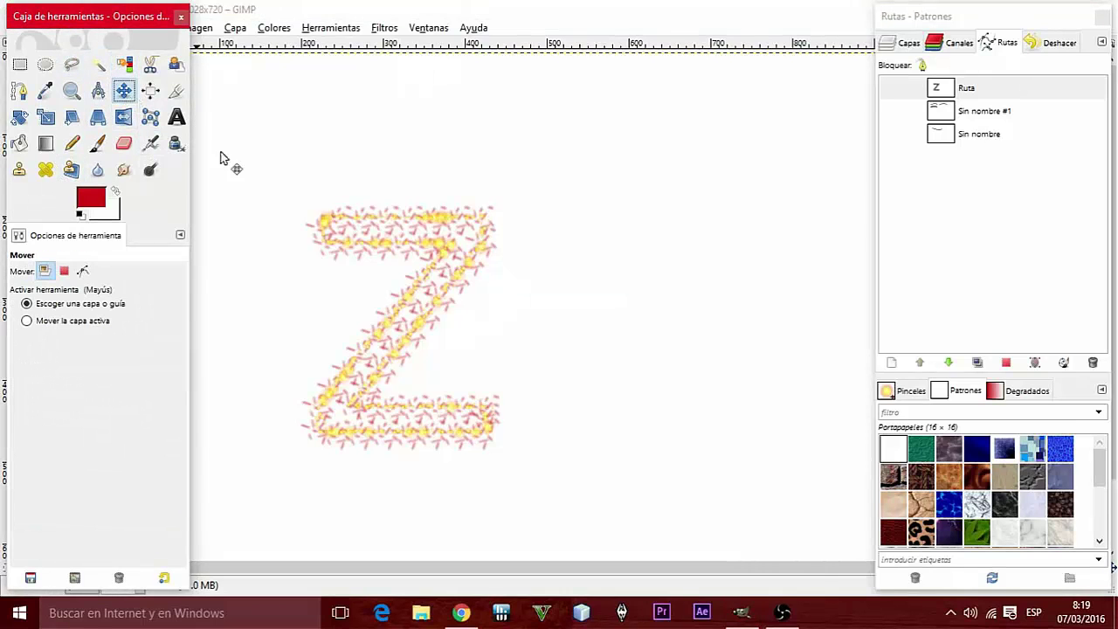
{"action": "scroll", "coordinate": [480, 280], "scroll_direction": "down", "scroll_amount": 1}
{"action": "left_click", "coordinate": [477, 254]}
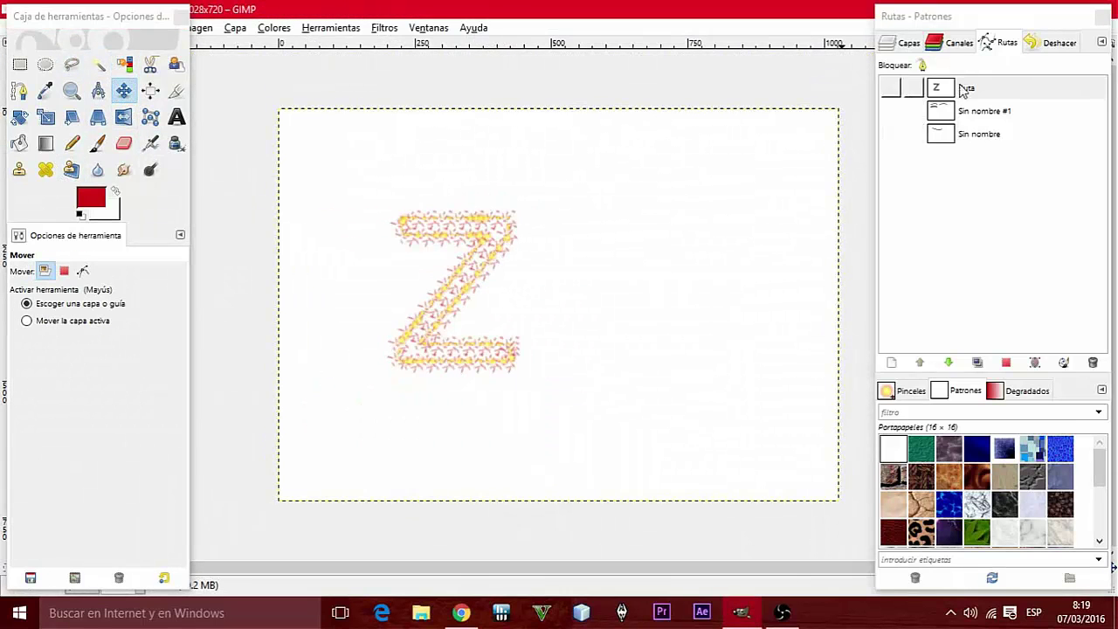
{"action": "left_click", "coordinate": [904, 42]}
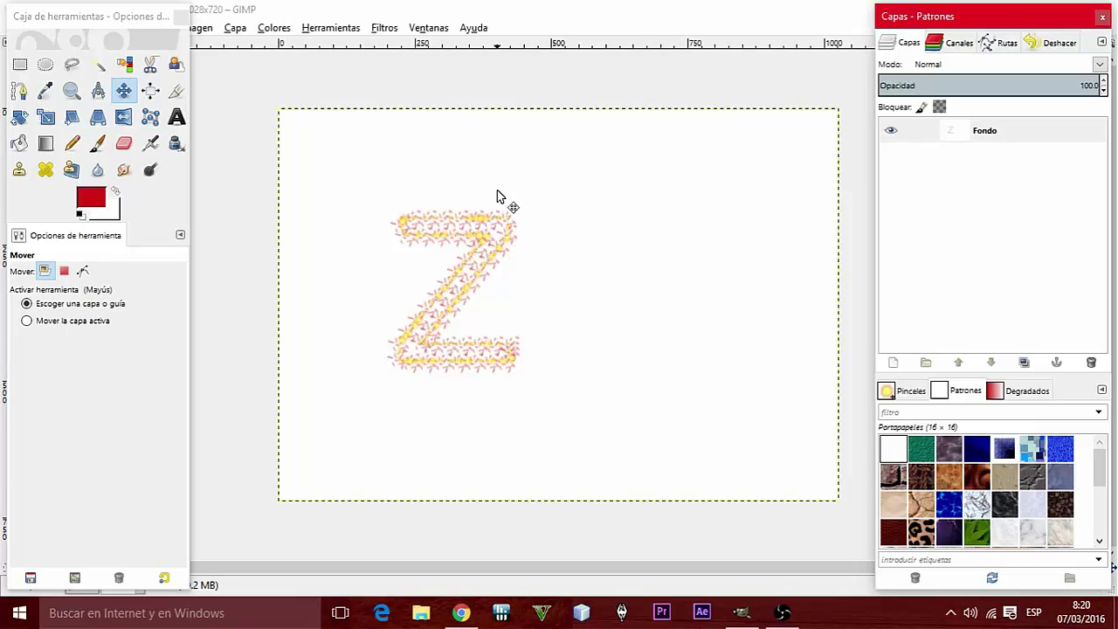
{"action": "scroll", "coordinate": [572, 288], "scroll_direction": "up", "scroll_amount": 1}
{"action": "scroll", "coordinate": [453, 253], "scroll_direction": "up", "scroll_amount": 1}
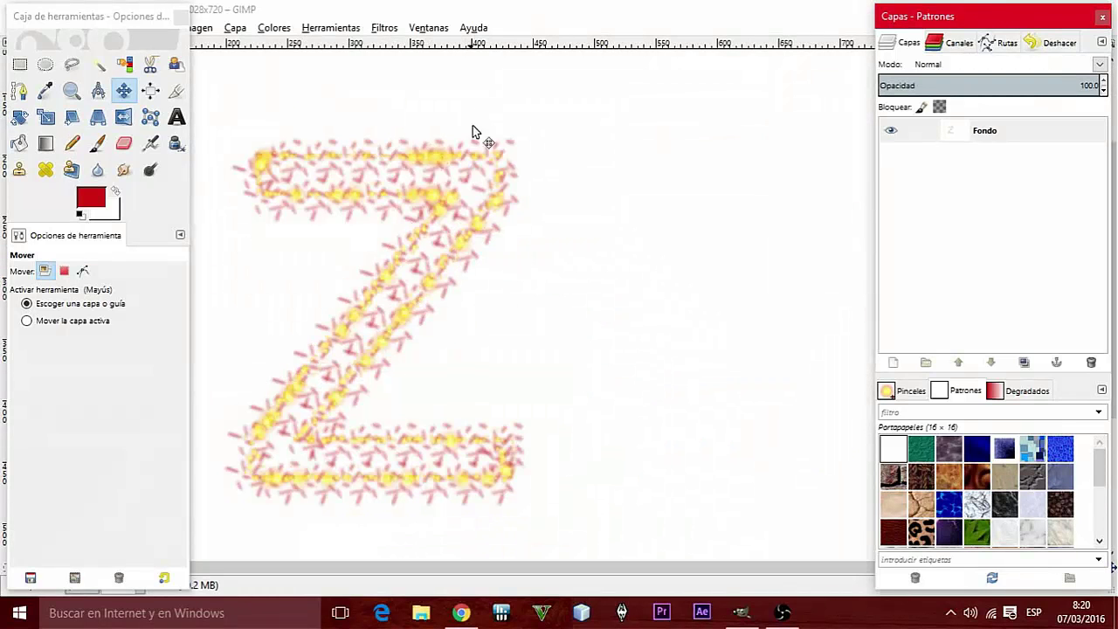